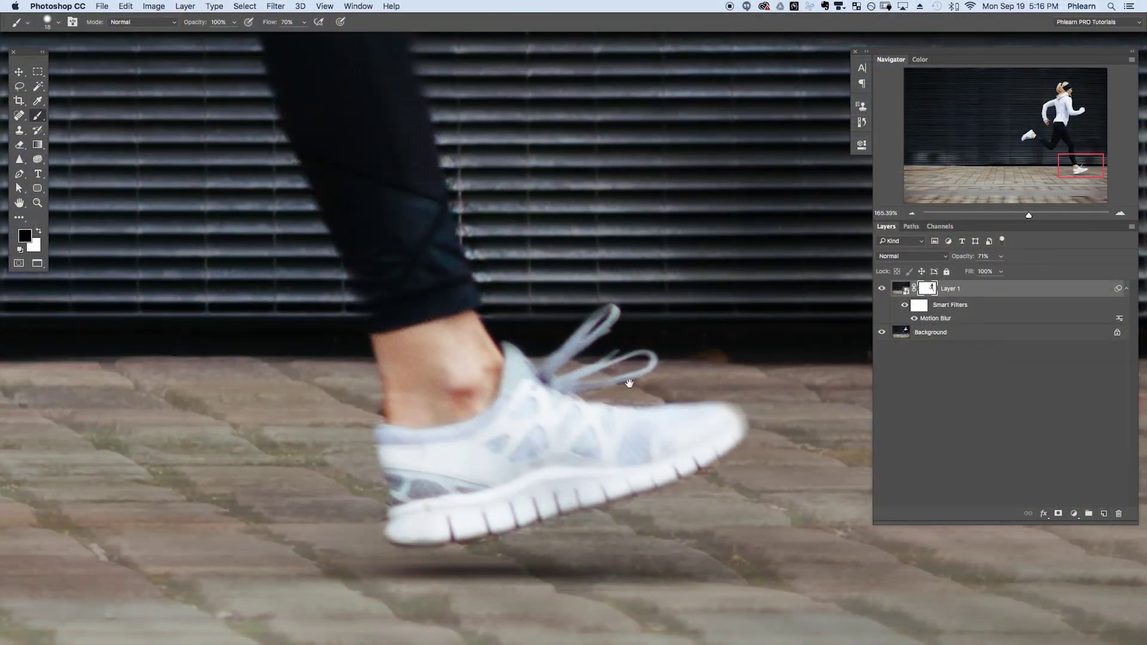
- Try a longer distance for the Motion Blur smart filter on Layer 1
drag(633, 359, 600, 536)
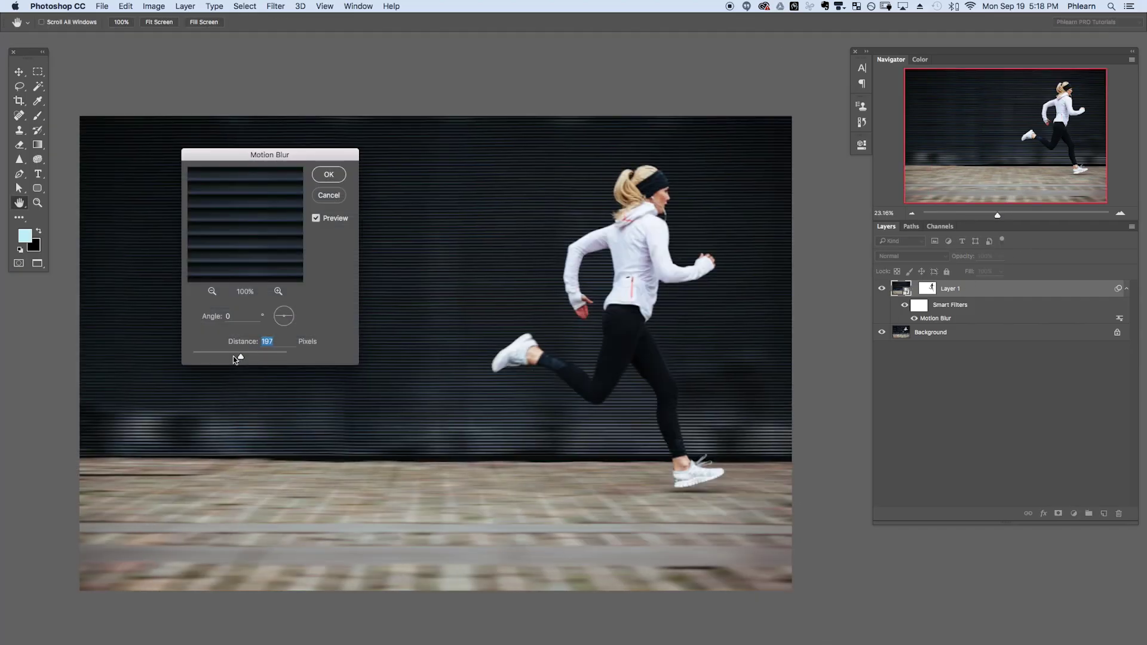
drag(236, 356, 259, 357)
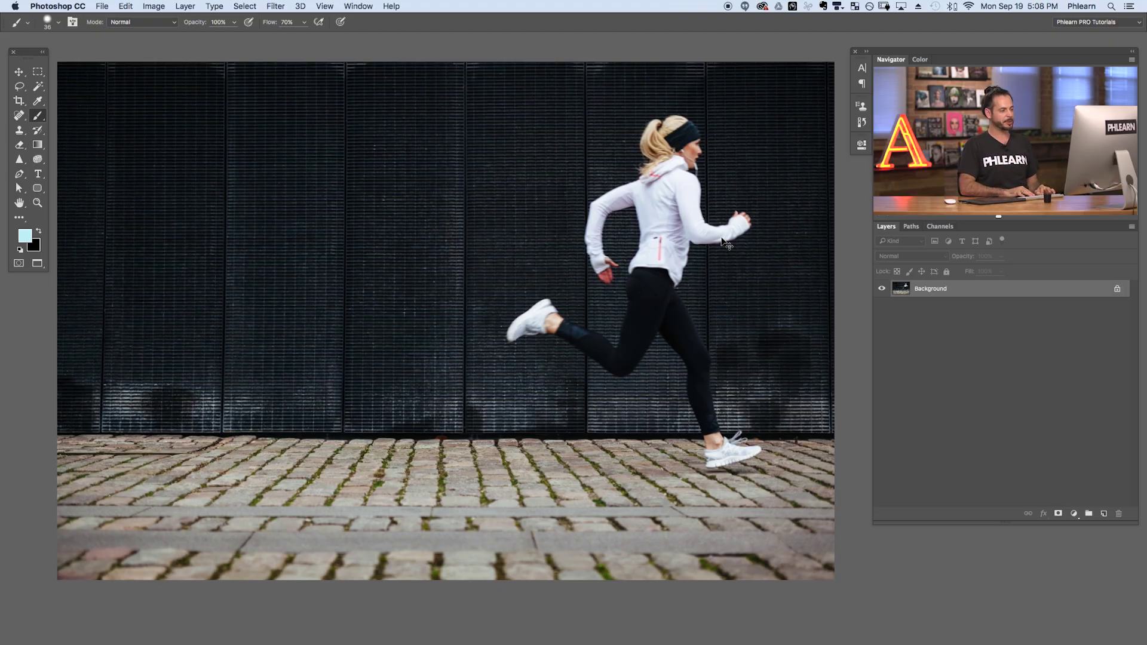
- Duplicate the Background layer and open the Motion Blur filter on the copy
key(super+j)
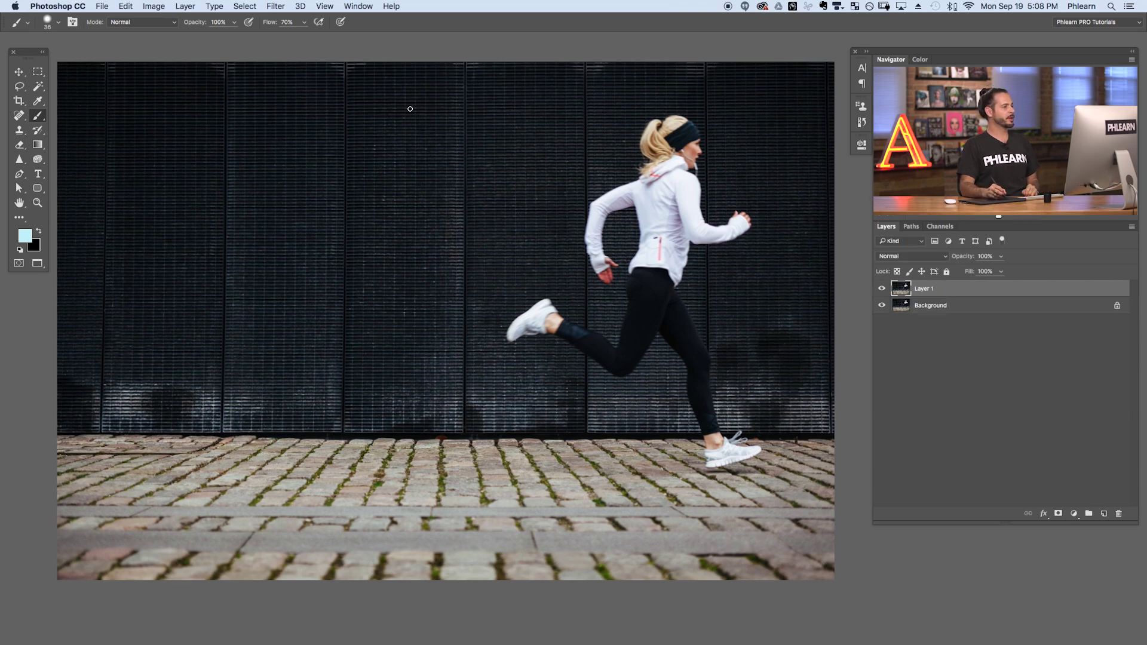
click(278, 7)
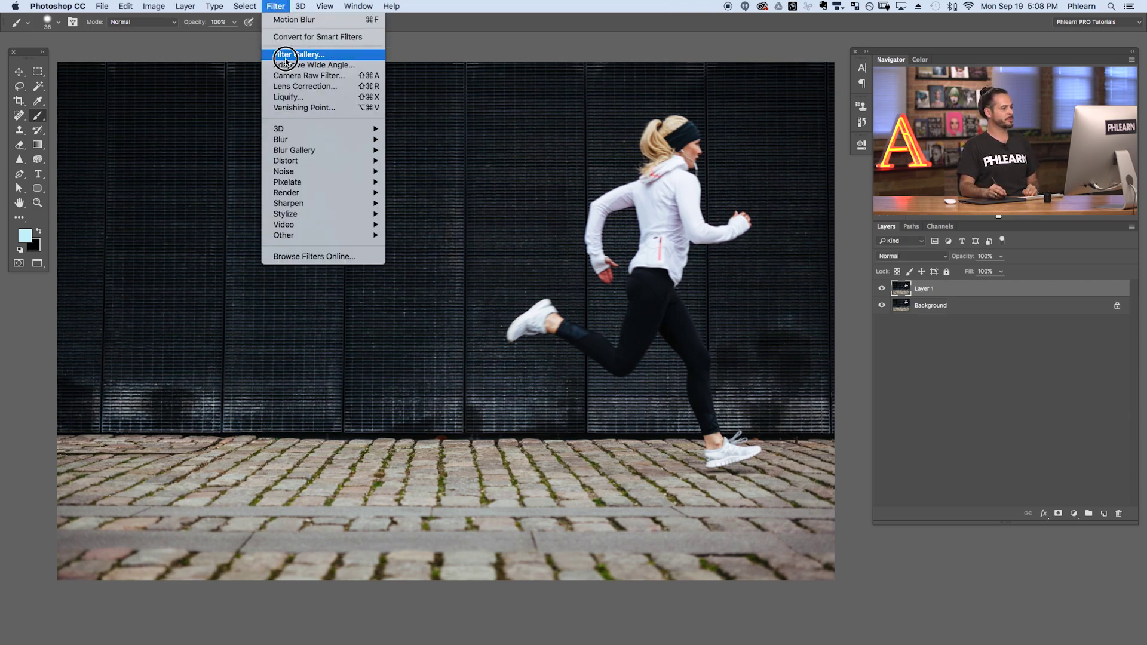
mouse_move(306, 140)
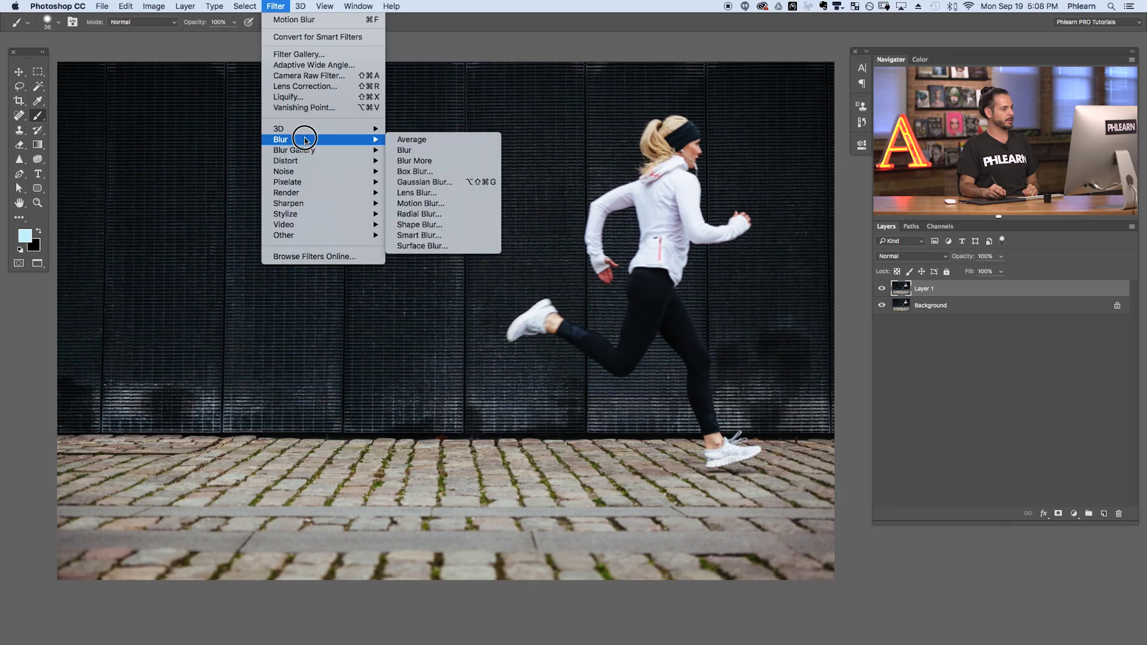
click(440, 203)
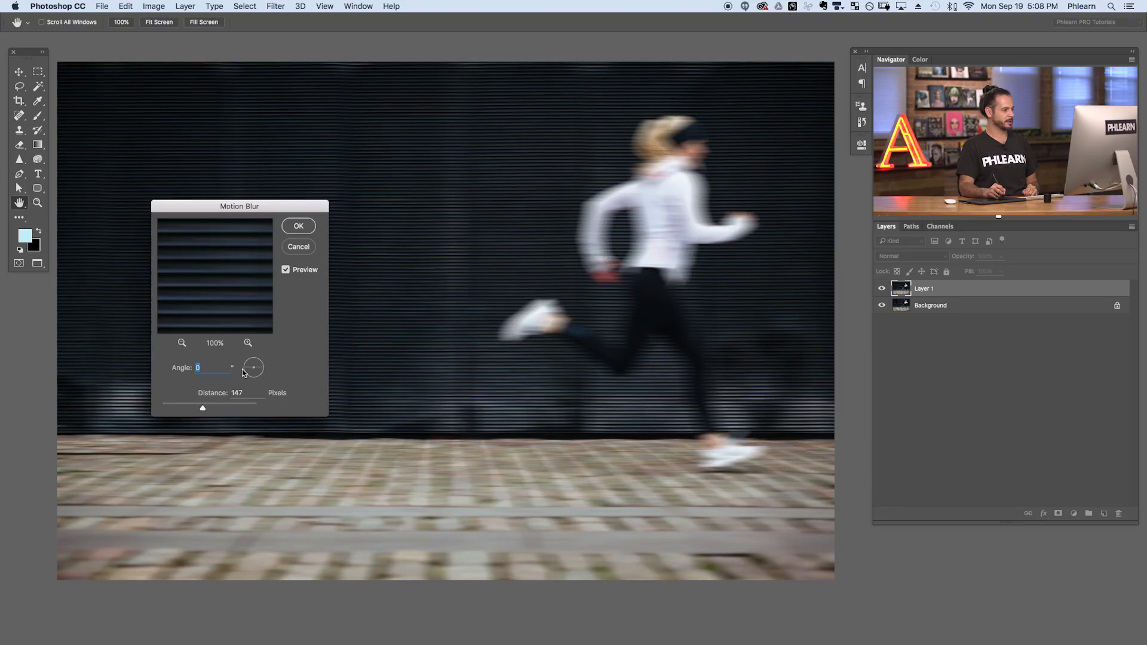
- Try a 42° blur angle, return it to 0°, and apply the Motion Blur with a distance of 244 pixels
drag(249, 373, 251, 374)
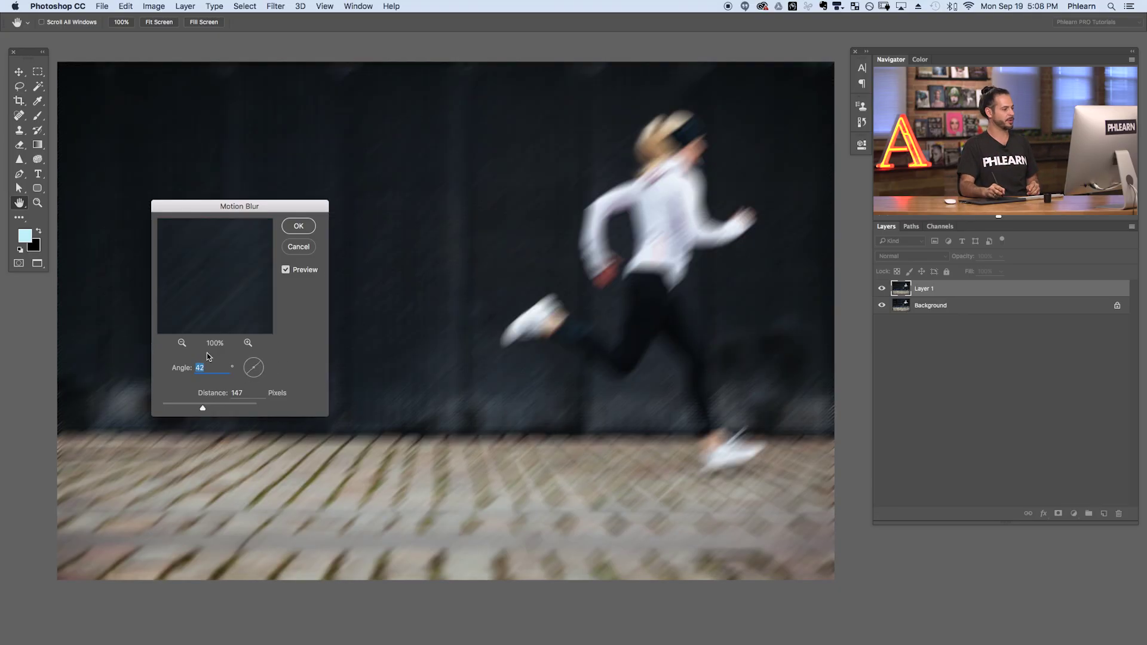
click(262, 368)
drag(263, 368, 262, 370)
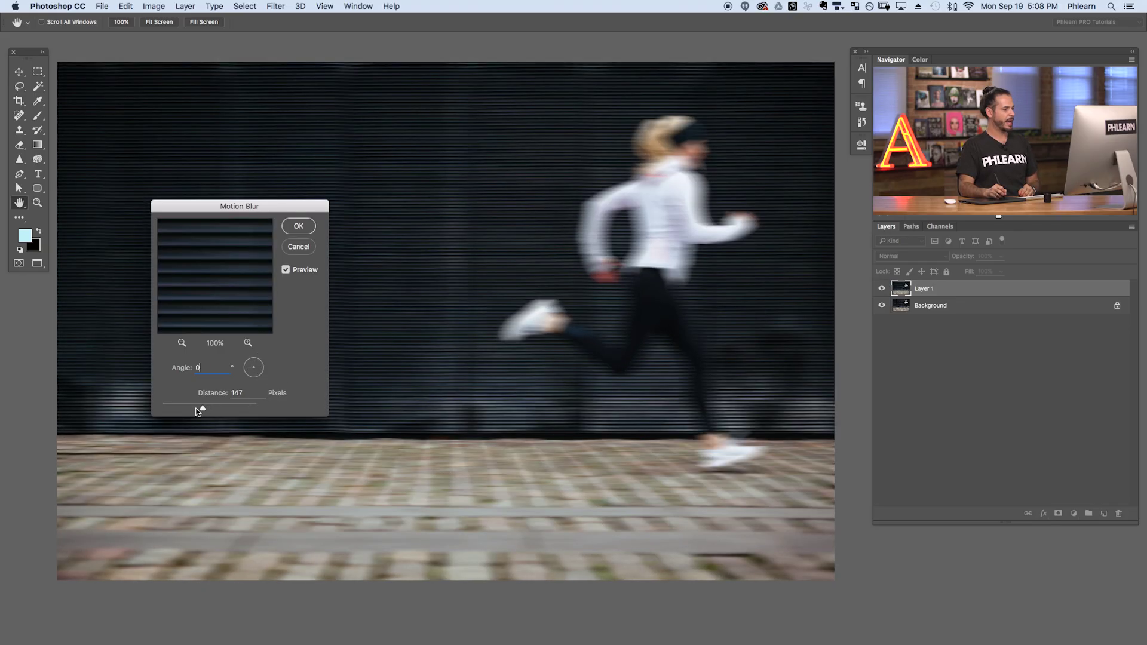
drag(187, 410, 213, 410)
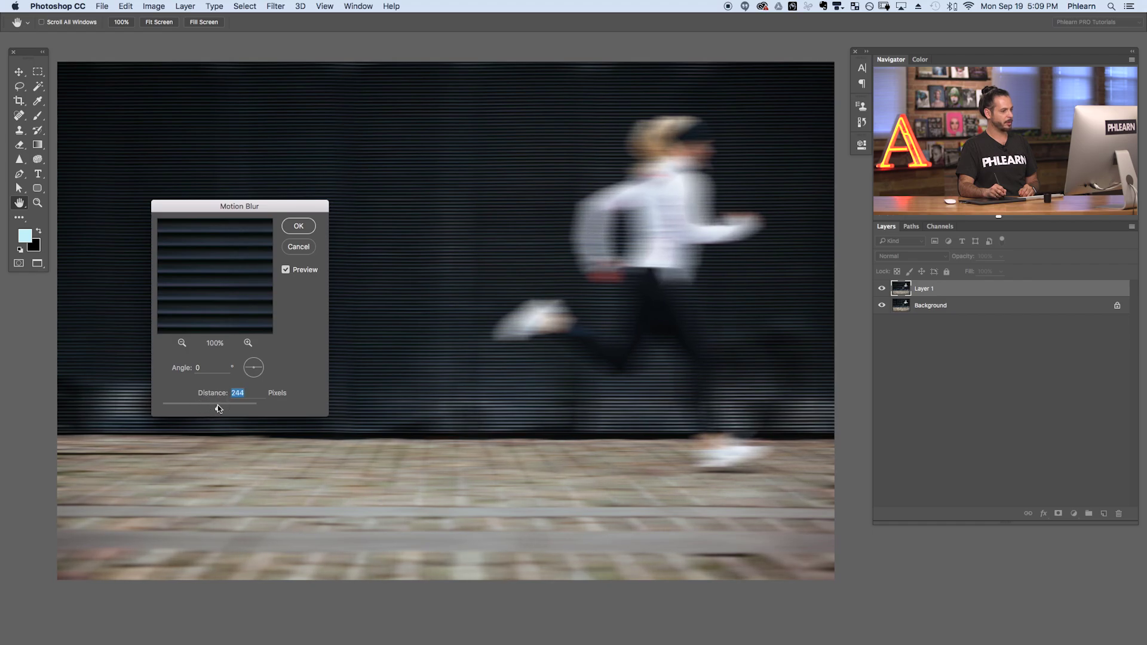
key(Return)
key(b)
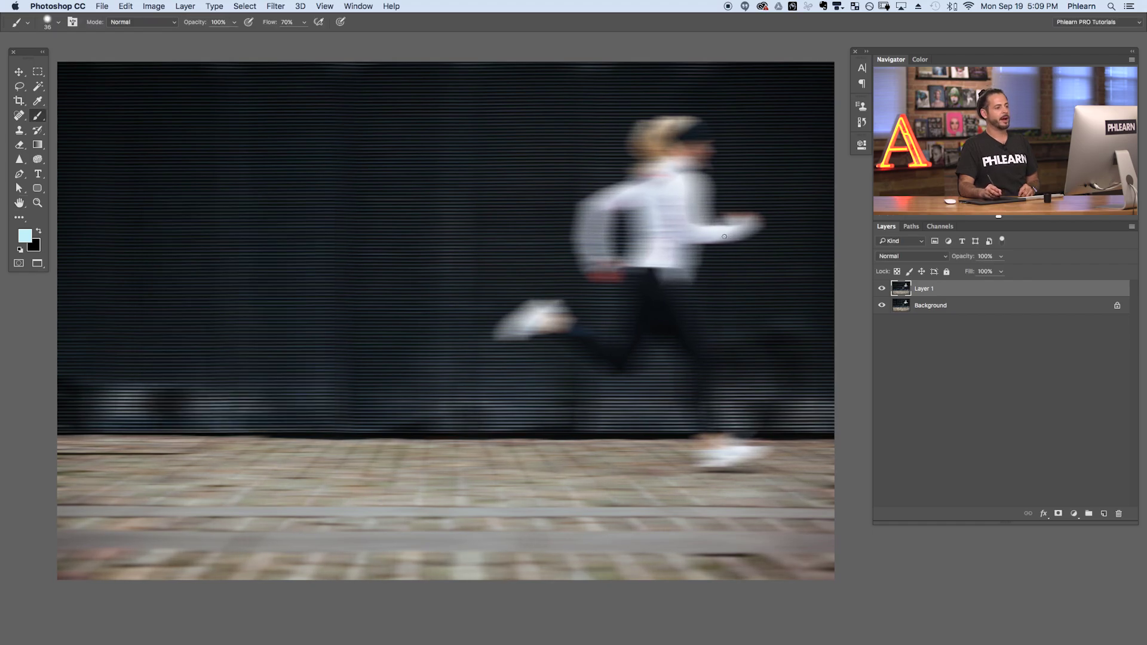
- Toggle the visibility of Layer 1 to compare the motion-blurred version with the original photo
click(882, 289)
click(881, 289)
click(881, 289)
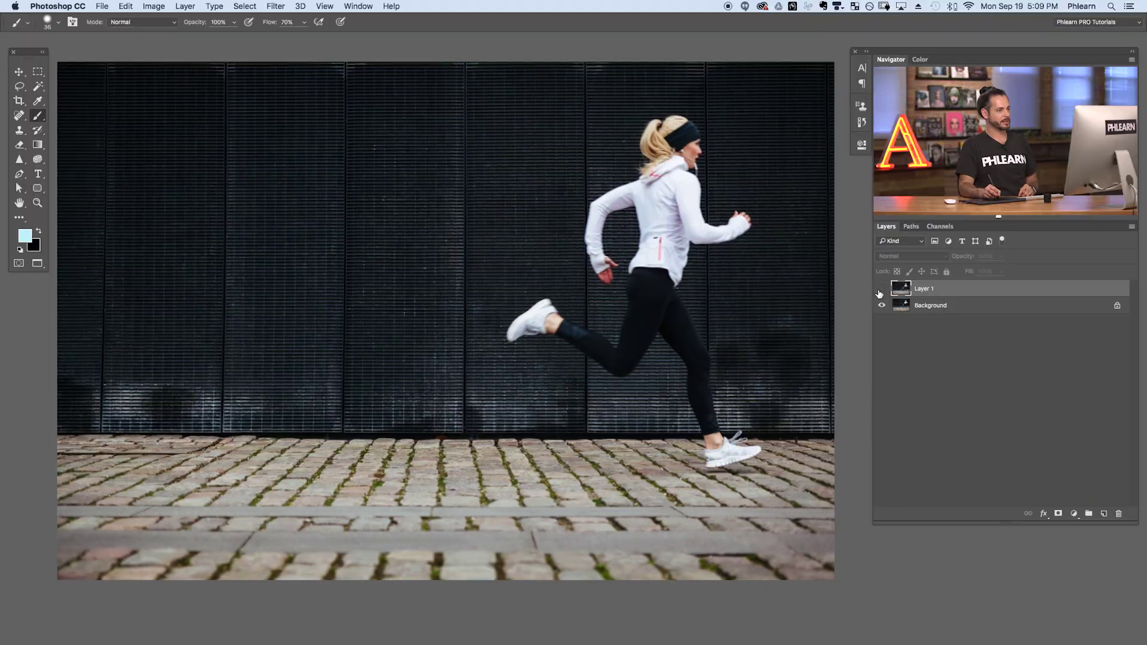
click(881, 289)
click(881, 289)
click(881, 289)
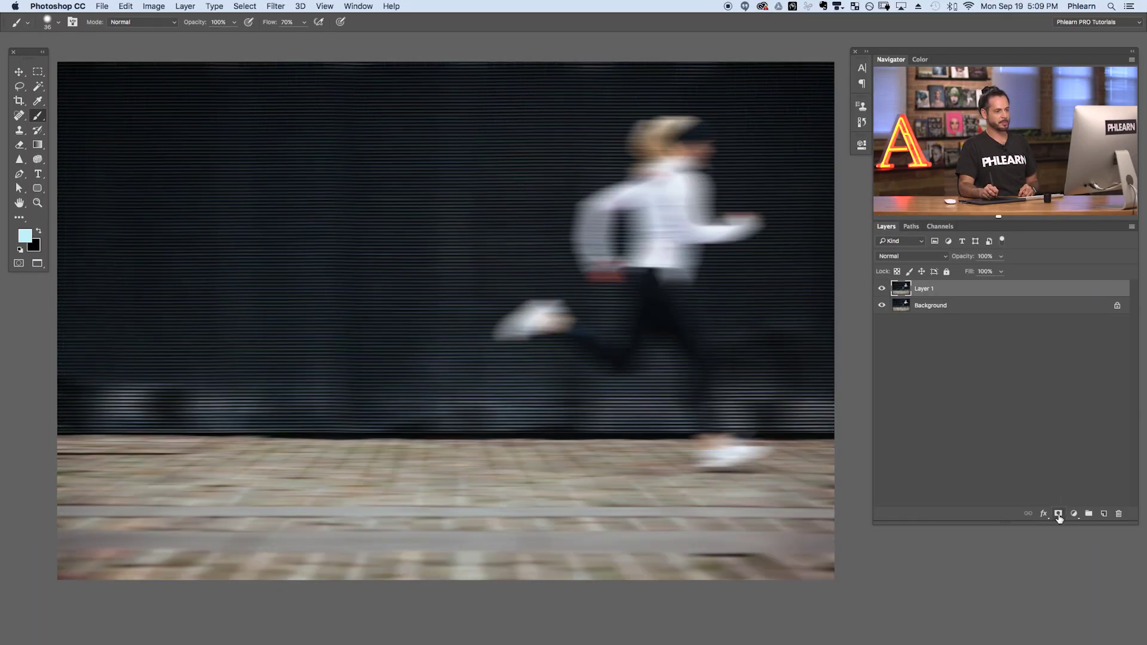
- Add a layer mask to Layer 1 and paint black over the runner's upper body to reveal the sharp original
drag(650, 191, 675, 192)
key(x)
mouse_move(592, 220)
mouse_down()
mouse_move(588, 253)
mouse_move(610, 218)
mouse_move(622, 263)
mouse_move(654, 273)
mouse_move(694, 199)
mouse_move(673, 174)
mouse_move(657, 205)
mouse_move(664, 127)
mouse_move(645, 222)
mouse_move(687, 209)
mouse_up()
drag(635, 292, 561, 355)
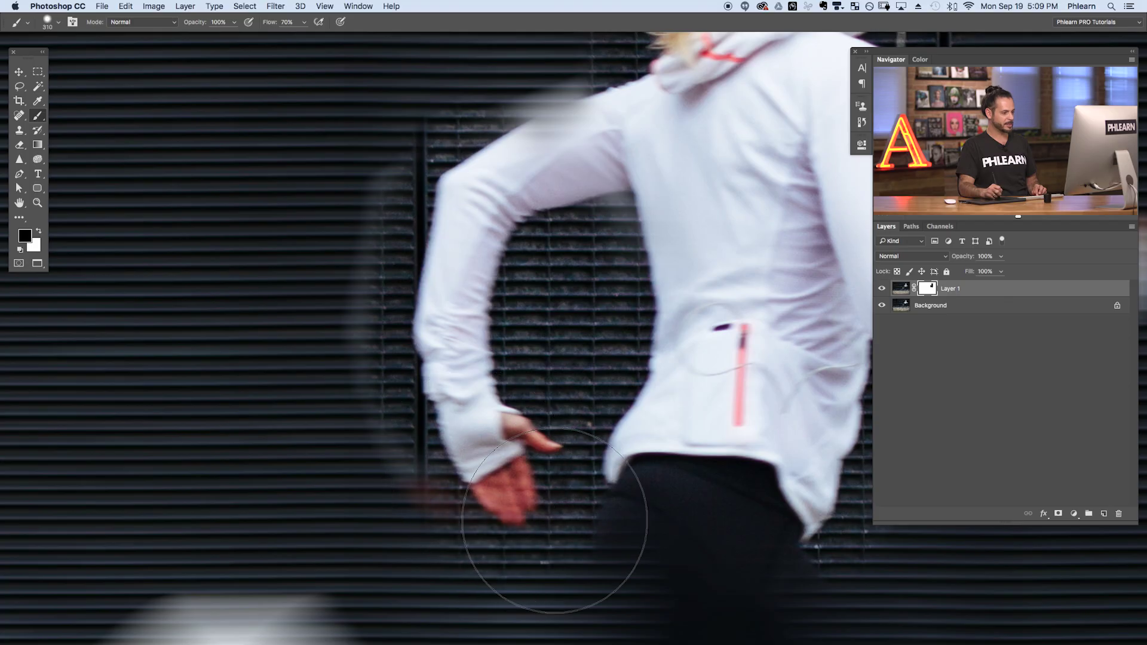
drag(702, 530, 607, 389)
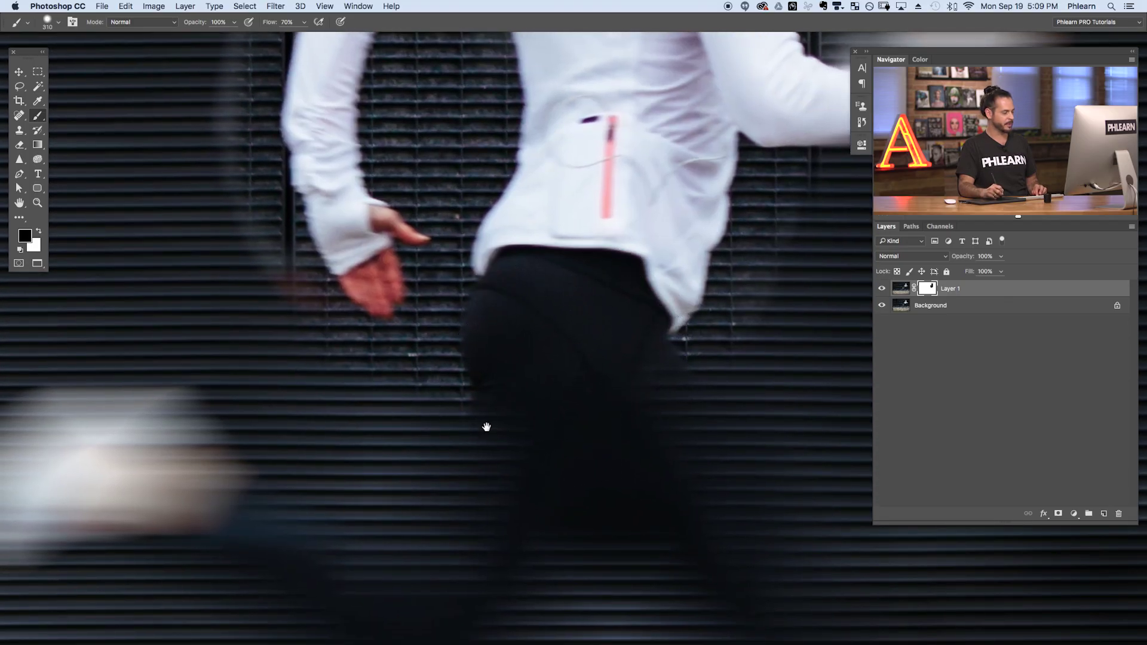
drag(231, 404, 479, 384)
mouse_move(367, 384)
mouse_down()
mouse_move(254, 426)
mouse_move(264, 452)
mouse_move(227, 468)
mouse_move(262, 434)
mouse_move(395, 368)
mouse_move(444, 389)
mouse_move(445, 458)
mouse_move(446, 394)
mouse_move(499, 383)
mouse_move(451, 420)
mouse_move(444, 374)
mouse_move(398, 345)
mouse_move(455, 455)
mouse_up()
key(x)
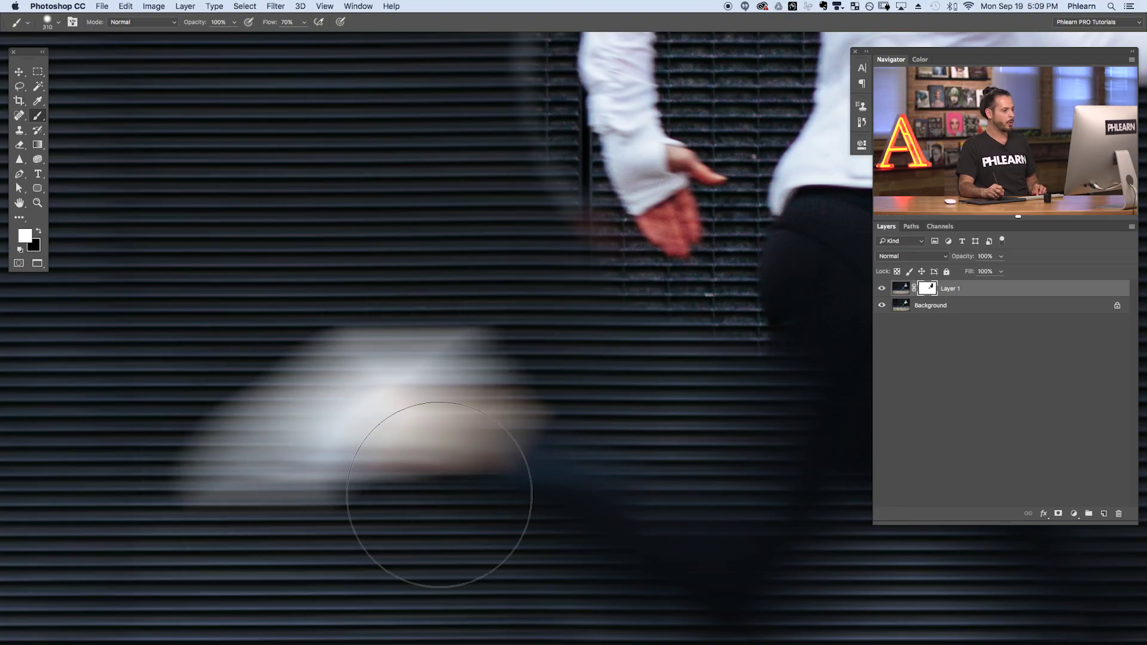
key(super+0)
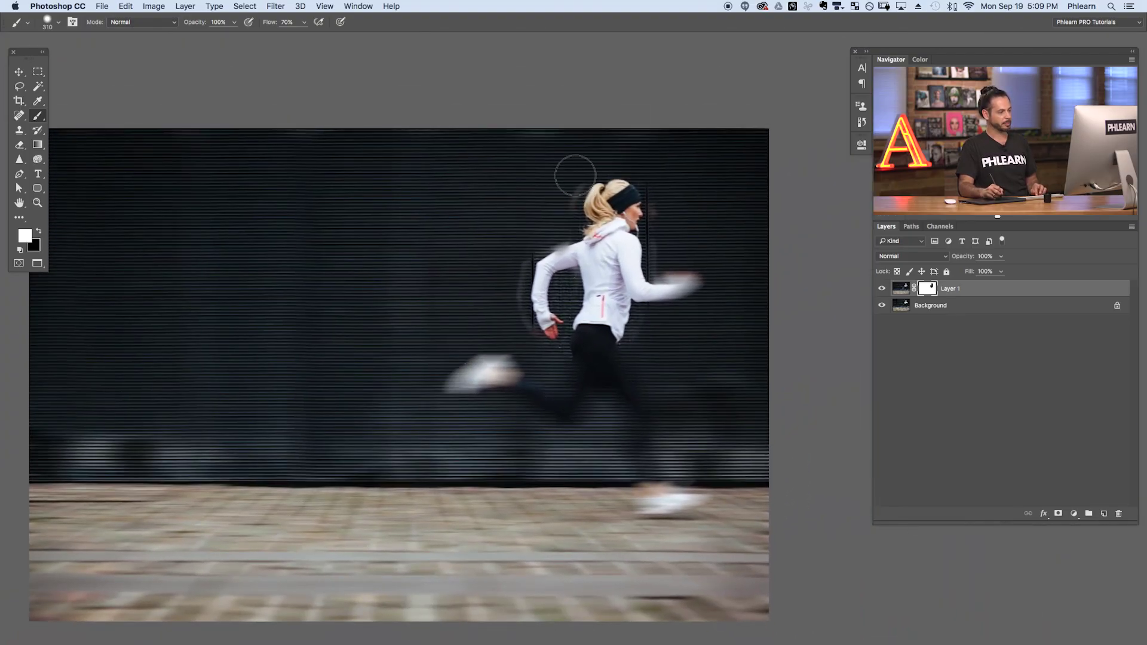
drag(499, 423, 533, 398)
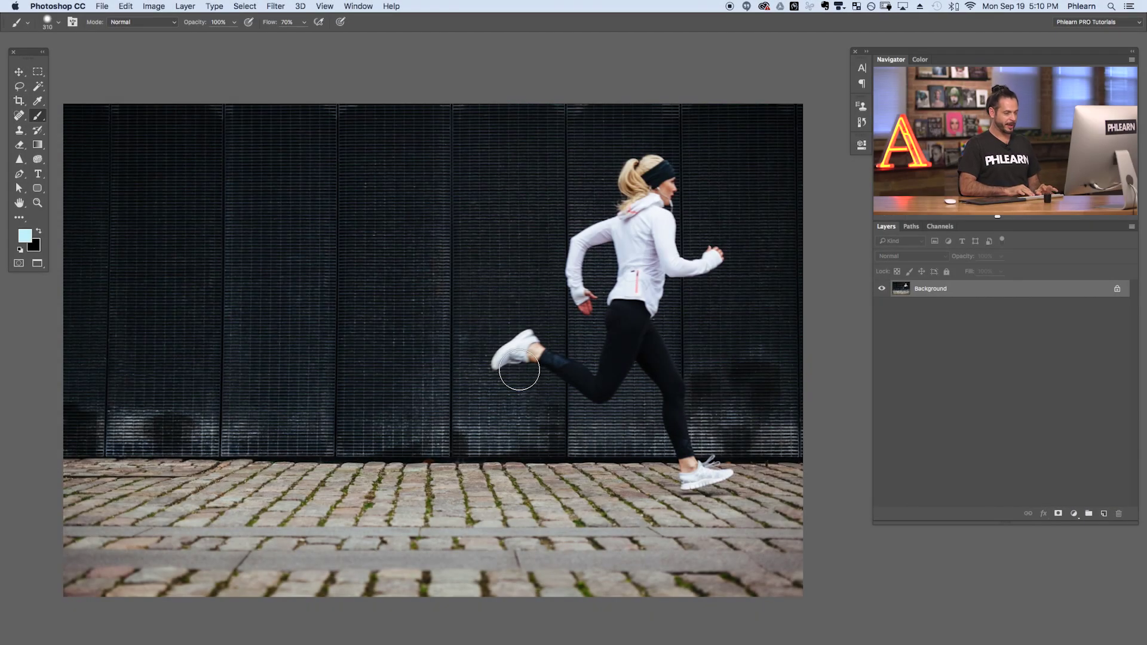
- Duplicate the Background layer and remove the runner's trailing shoe and ankle from the copy with the Spot Healing Brush
key(super+j)
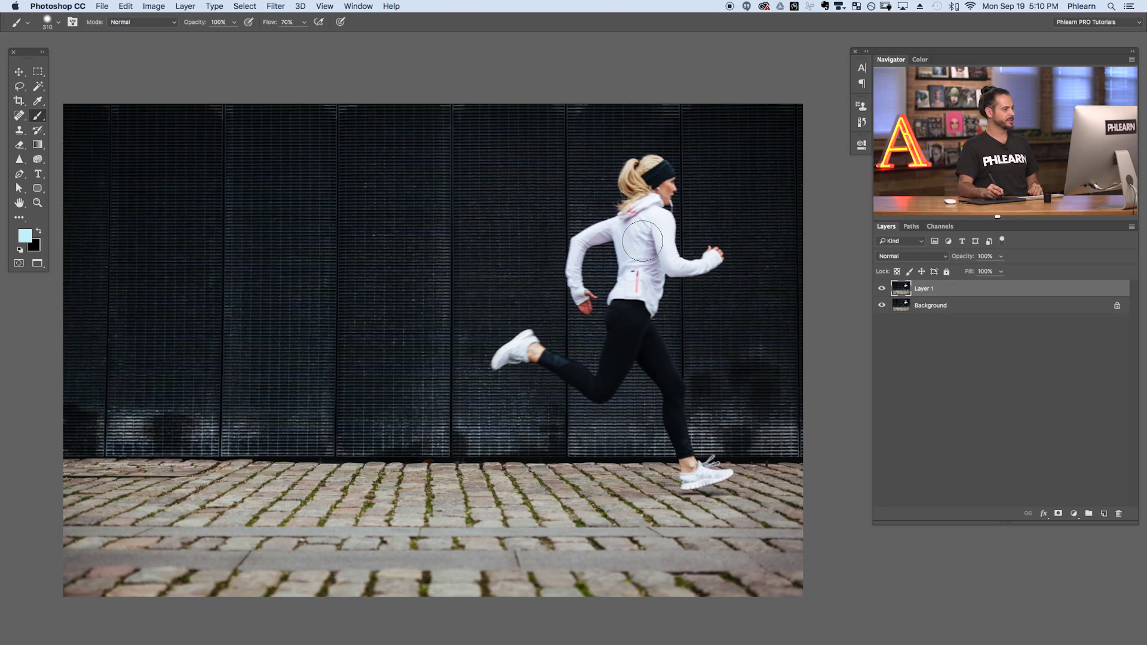
click(19, 116)
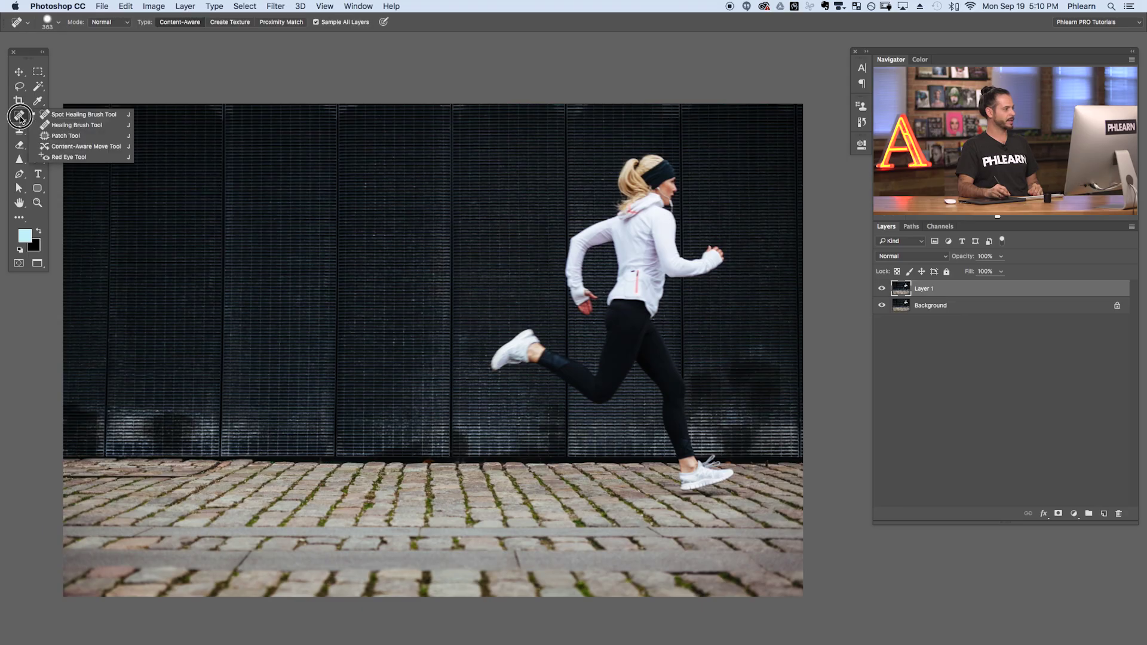
click(77, 117)
mouse_move(541, 363)
mouse_down()
mouse_move(625, 376)
mouse_move(571, 354)
mouse_move(530, 373)
mouse_move(514, 350)
mouse_up()
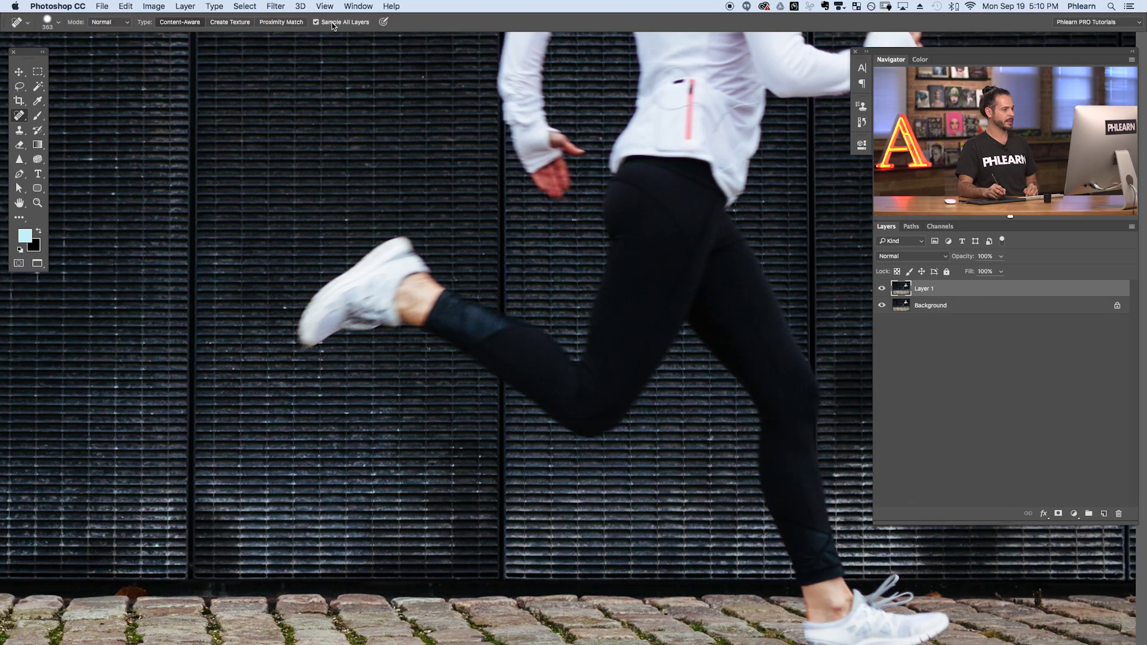
mouse_move(359, 294)
mouse_down()
mouse_move(333, 328)
mouse_move(408, 319)
mouse_move(473, 335)
mouse_move(425, 303)
mouse_move(384, 249)
mouse_move(425, 302)
mouse_up()
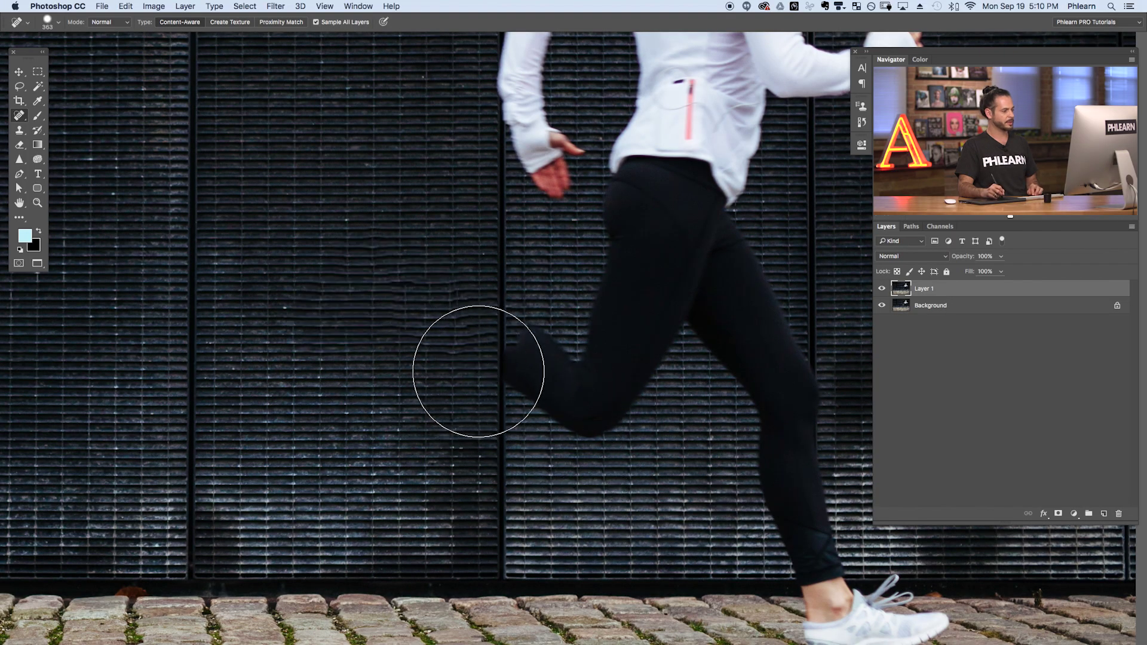
- Heal away the runner's thighs, front lower leg and front shoe with the Content-Aware Spot Healing Brush
mouse_move(527, 346)
mouse_down()
mouse_move(532, 392)
mouse_move(587, 384)
mouse_move(600, 371)
mouse_move(589, 400)
mouse_move(618, 371)
mouse_move(610, 358)
mouse_move(657, 179)
mouse_move(716, 199)
mouse_move(709, 248)
mouse_move(743, 333)
mouse_up()
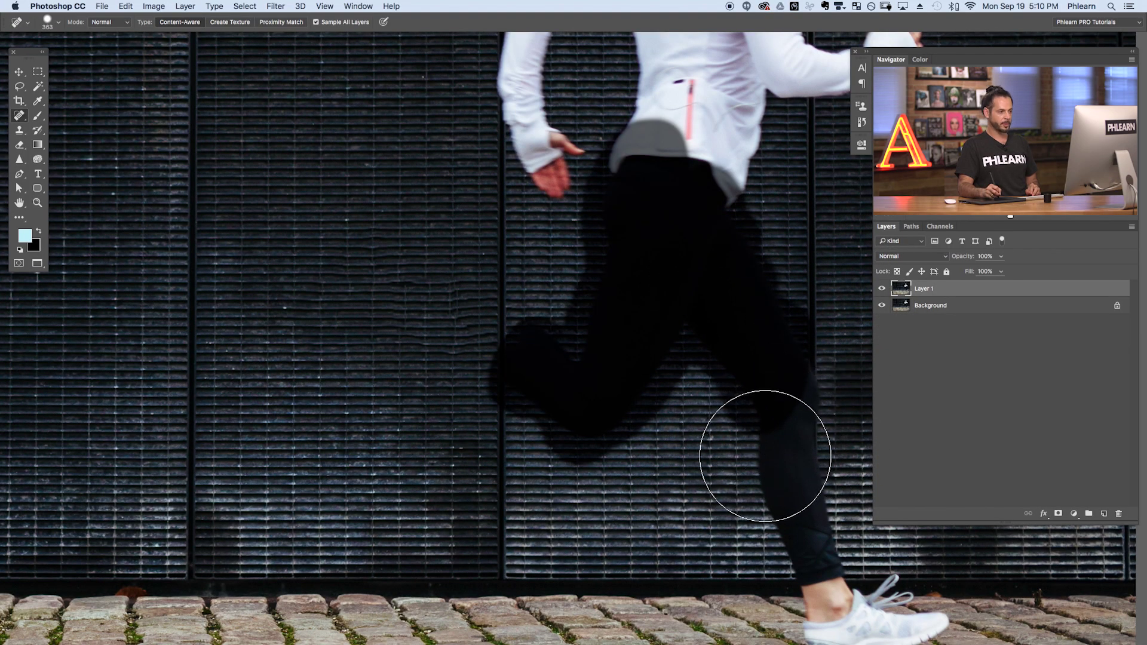
scroll(717, 448, right, 5)
scroll(716, 448, down, 2)
mouse_move(630, 361)
mouse_down()
mouse_move(666, 413)
mouse_move(675, 394)
mouse_move(669, 516)
mouse_move(702, 557)
mouse_move(680, 584)
mouse_move(801, 561)
mouse_move(804, 544)
mouse_move(759, 533)
mouse_up()
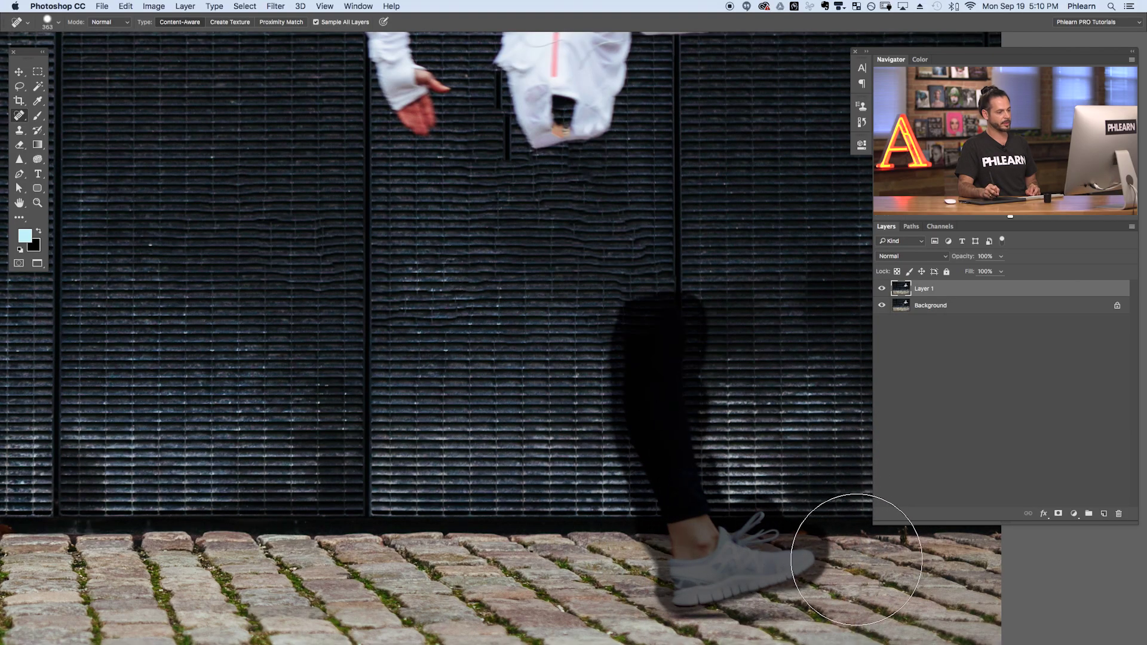
- Heal away the runner's rear arm, torso and head so the dark wall fills their place
scroll(522, 487, up, 5)
scroll(522, 487, left, 1)
mouse_move(469, 442)
mouse_down()
mouse_move(456, 423)
mouse_move(466, 418)
mouse_move(450, 333)
mouse_move(424, 330)
mouse_move(417, 312)
mouse_move(543, 231)
mouse_move(589, 166)
mouse_move(587, 209)
mouse_move(554, 300)
mouse_up()
mouse_move(558, 257)
mouse_down()
mouse_move(582, 424)
mouse_move(617, 461)
mouse_move(651, 437)
mouse_move(635, 400)
mouse_move(607, 447)
mouse_move(674, 326)
mouse_move(678, 94)
mouse_move(641, 53)
mouse_move(619, 207)
mouse_move(613, 226)
mouse_move(575, 217)
mouse_move(573, 262)
mouse_move(637, 232)
mouse_move(549, 238)
mouse_move(560, 157)
mouse_move(553, 167)
mouse_move(661, 177)
mouse_move(672, 227)
mouse_up()
scroll(615, 263, up, 4)
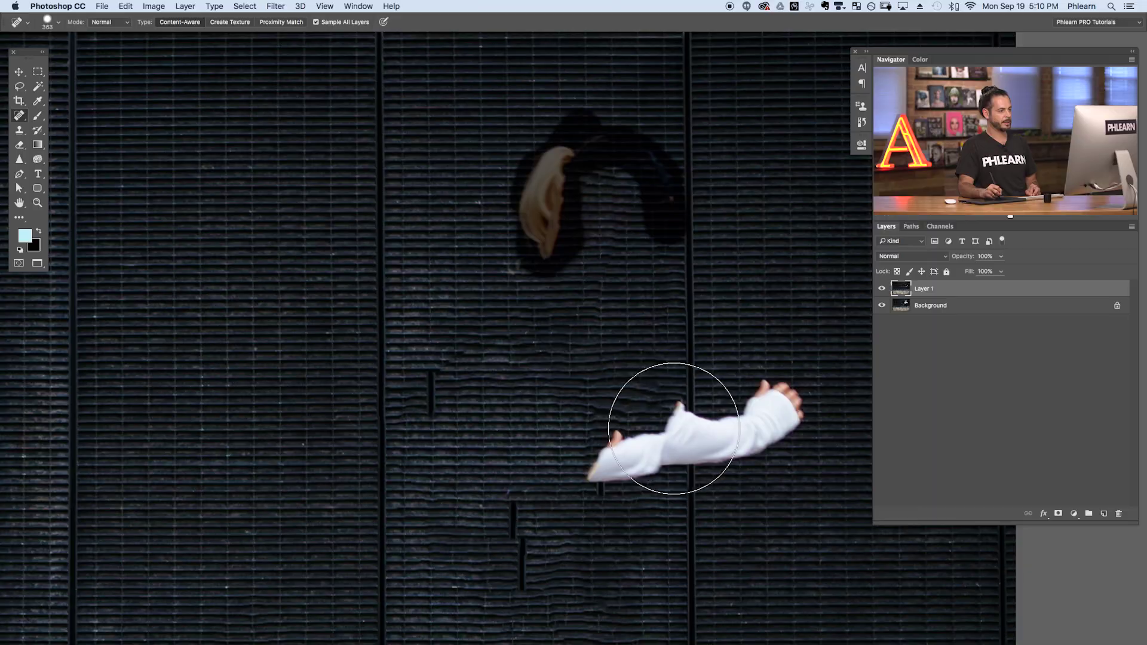
- Heal the remaining forearm and the leftover dark vertical marks on the wall
drag(433, 389, 429, 418)
mouse_move(598, 457)
mouse_down()
mouse_move(777, 409)
mouse_move(715, 445)
mouse_move(697, 411)
mouse_move(597, 470)
mouse_up()
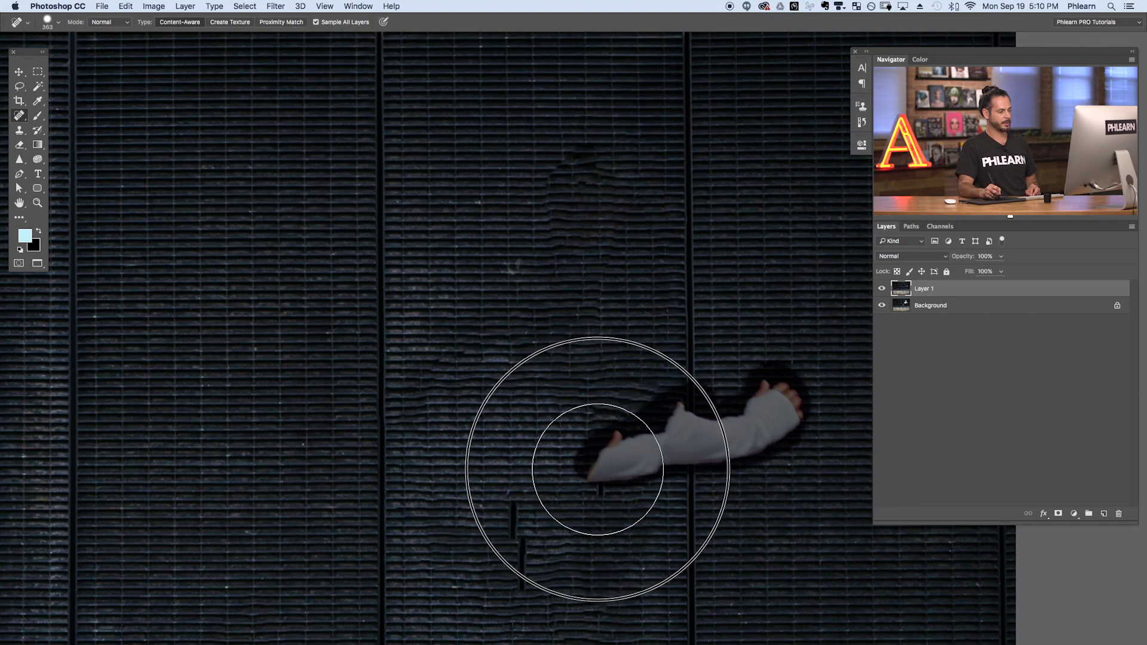
drag(518, 505, 517, 595)
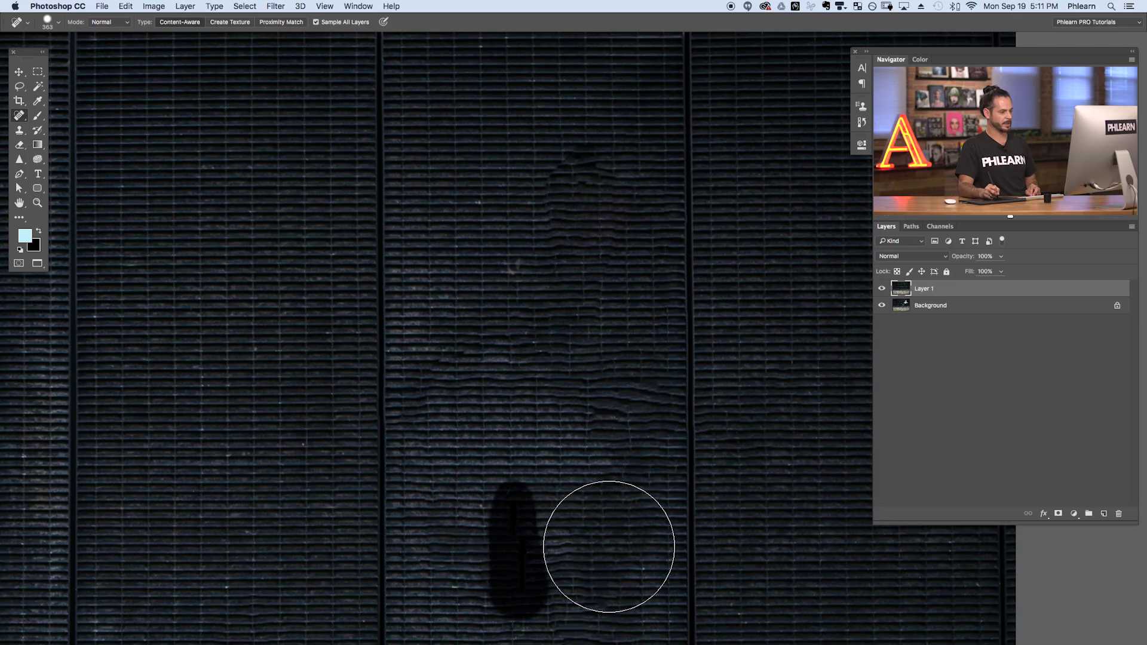
key(super+minus)
key(super+minus)
key(super+minus)
mouse_move(733, 461)
mouse_down()
mouse_move(689, 478)
mouse_move(681, 363)
mouse_move(657, 363)
mouse_up()
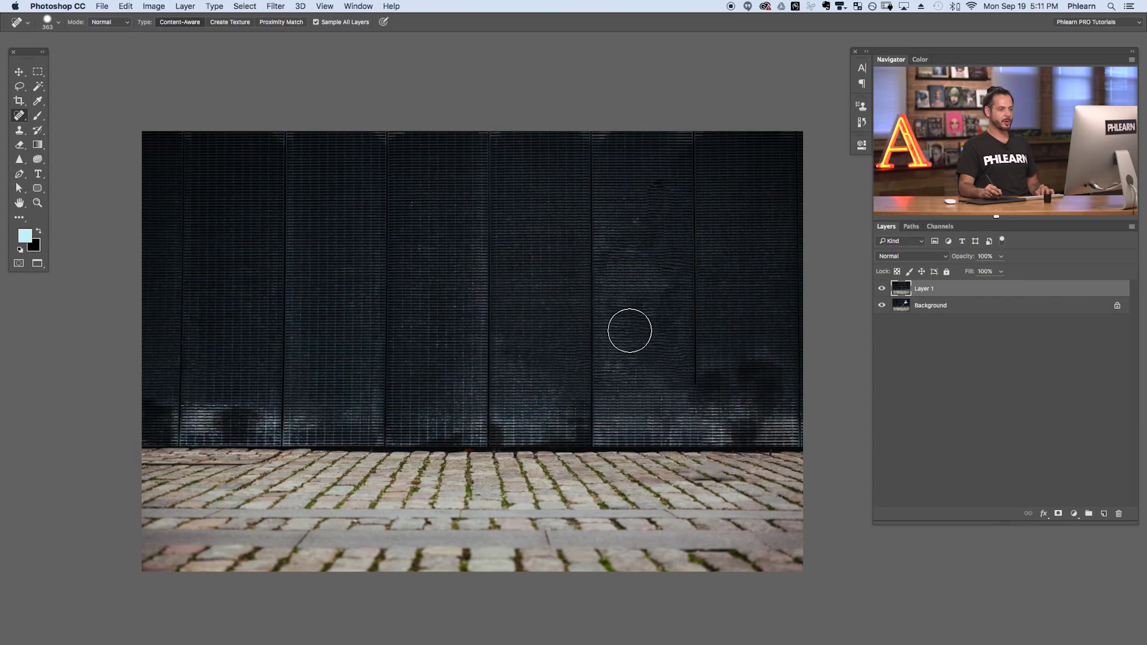
- Convert Layer 1 to a Smart Object
right_click(957, 292)
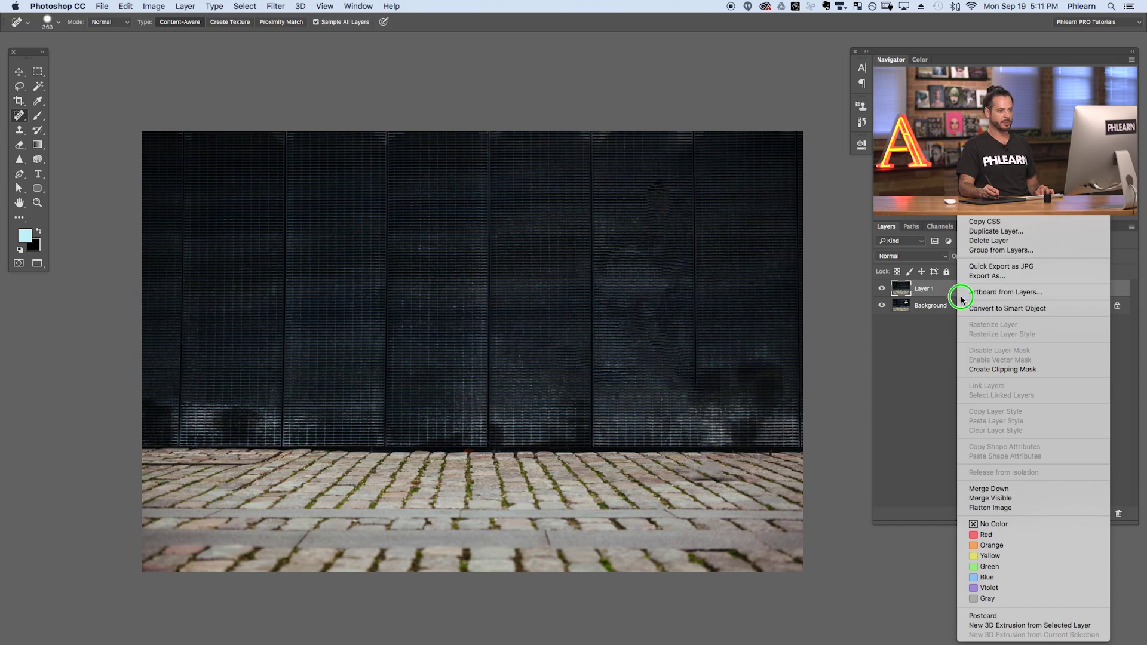
click(972, 308)
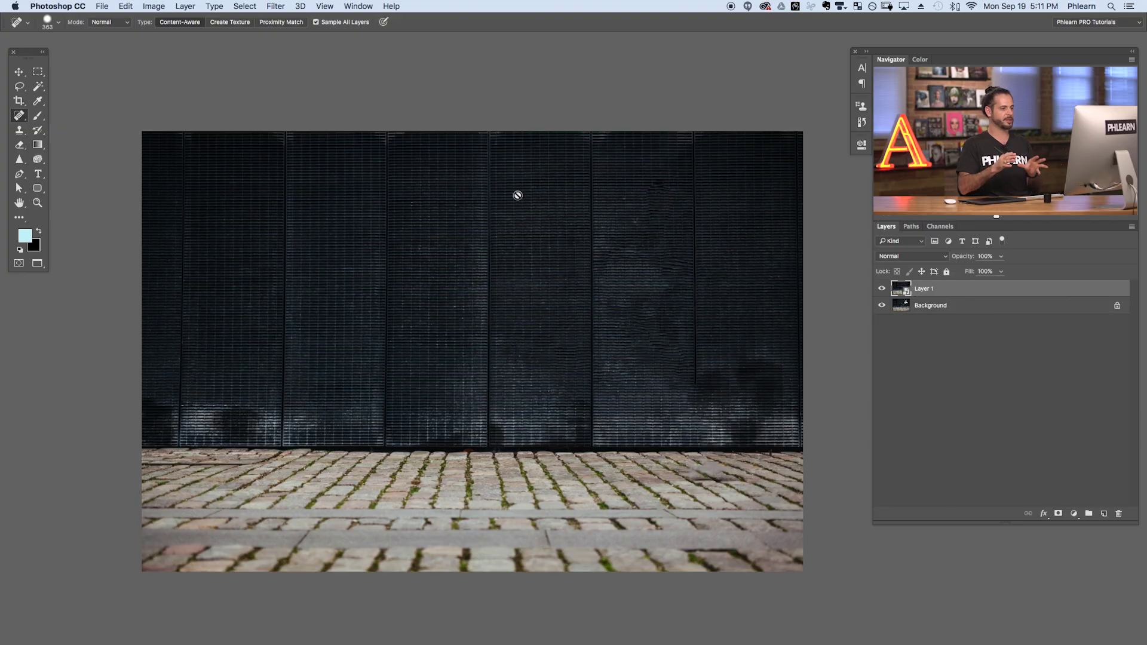
click(277, 7)
mouse_move(295, 140)
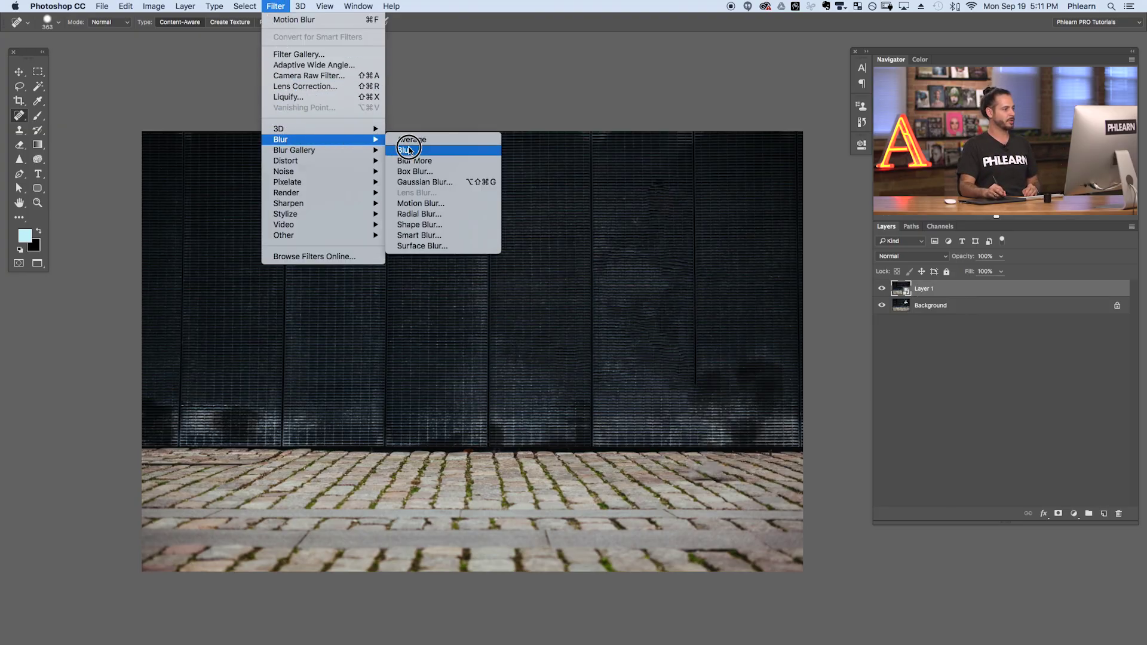
click(447, 205)
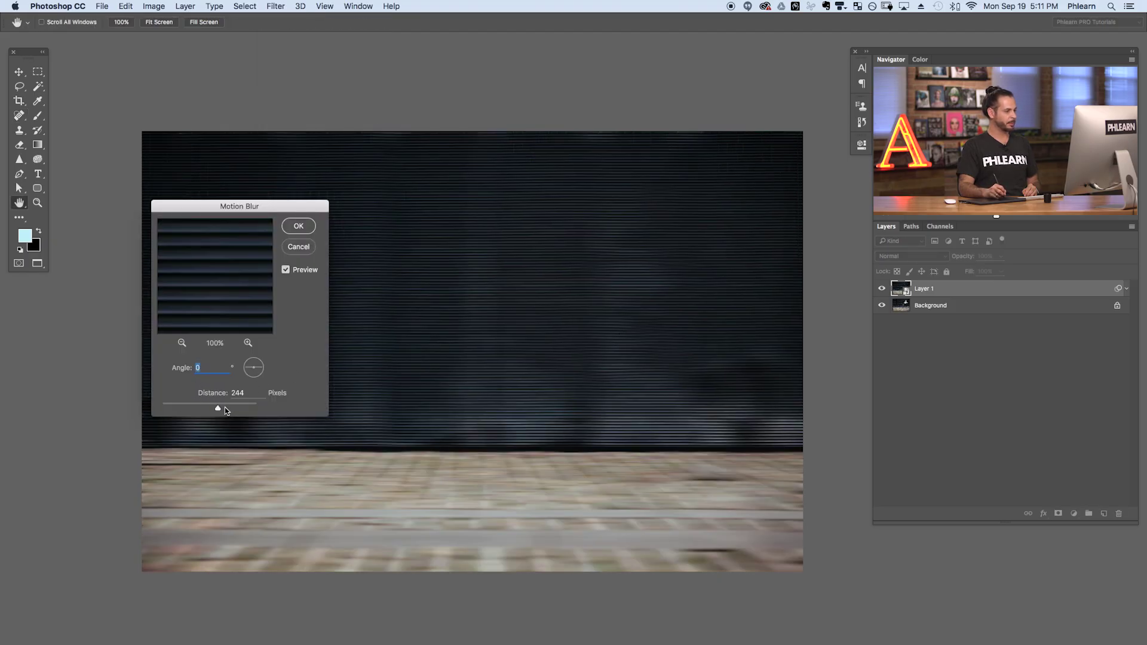
drag(225, 411, 218, 411)
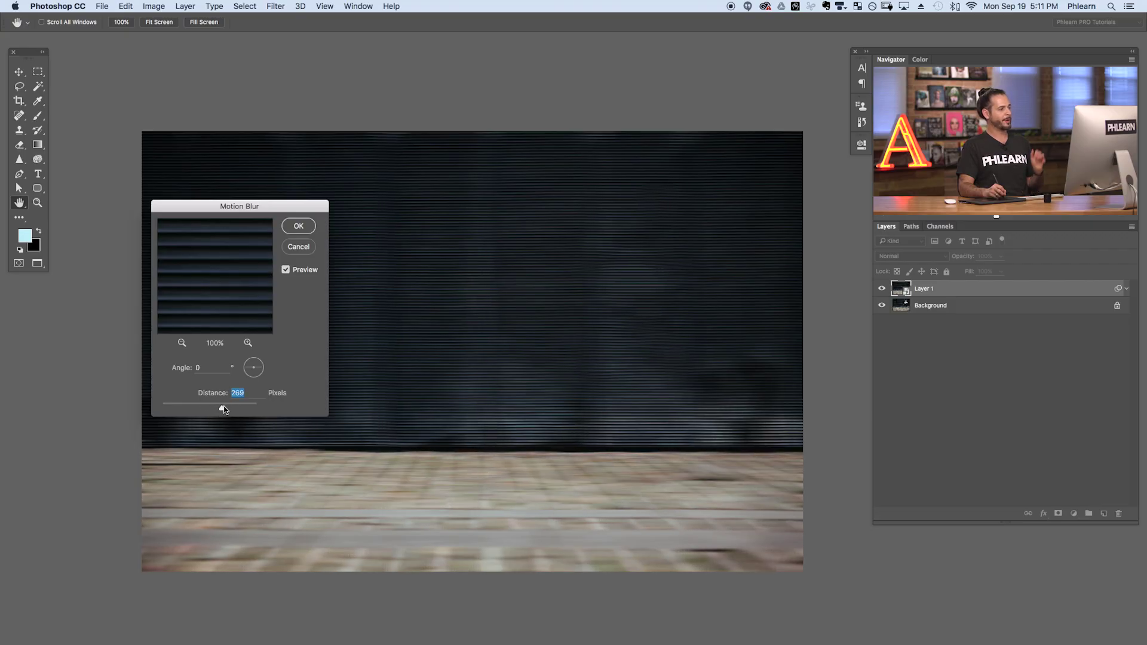
click(298, 247)
key(j)
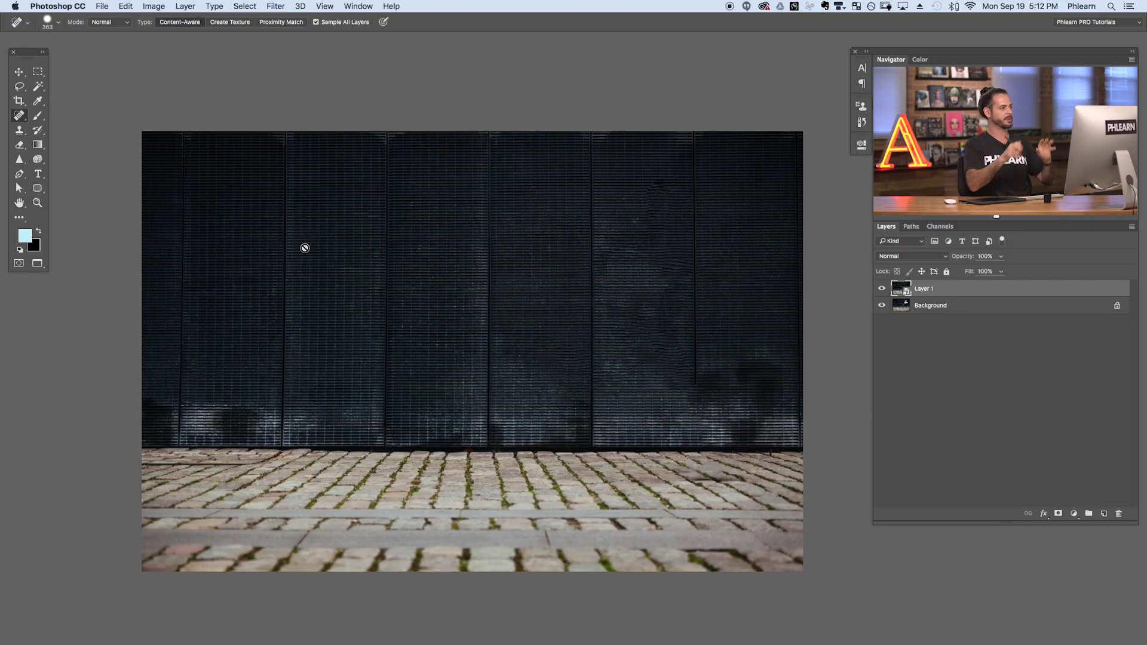
click(275, 7)
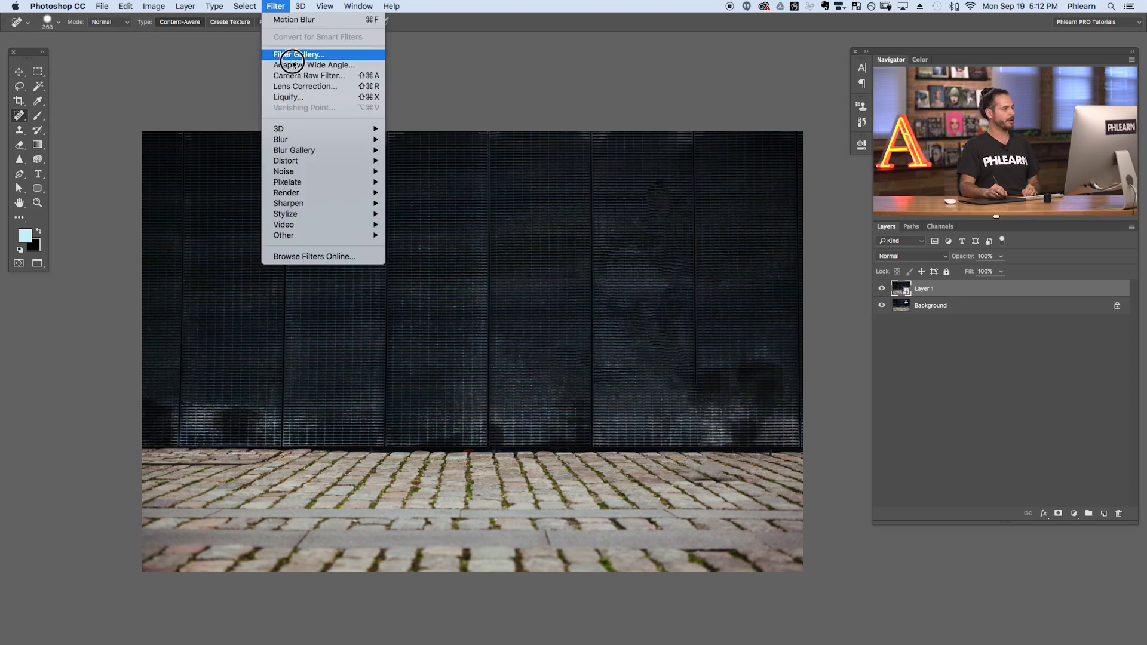
mouse_move(321, 154)
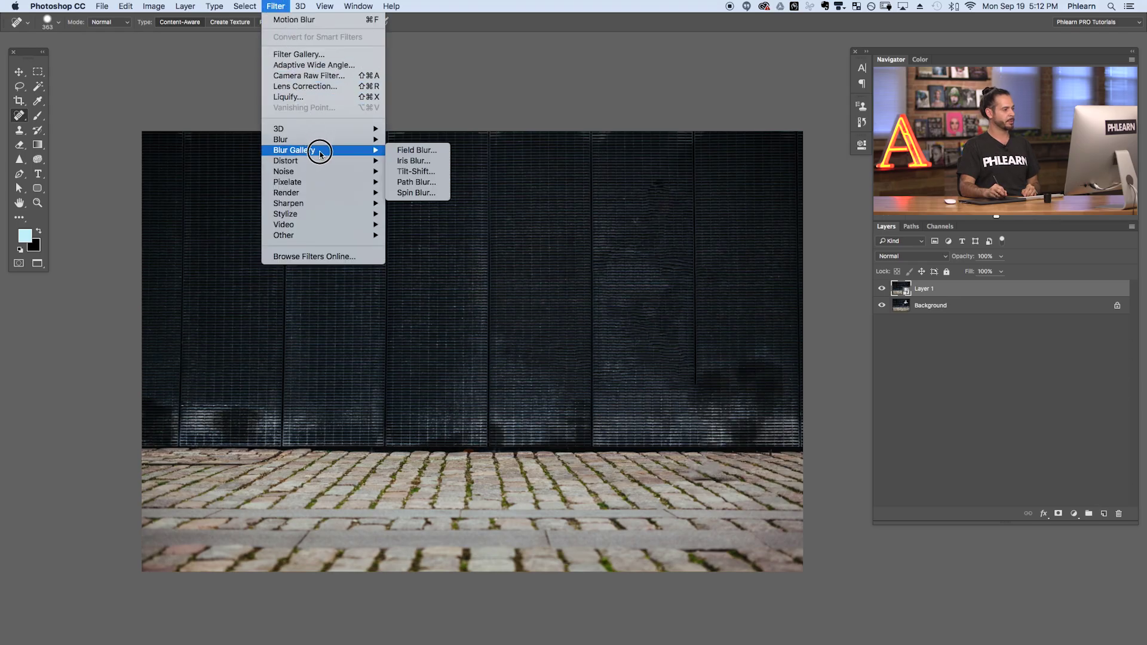
click(429, 186)
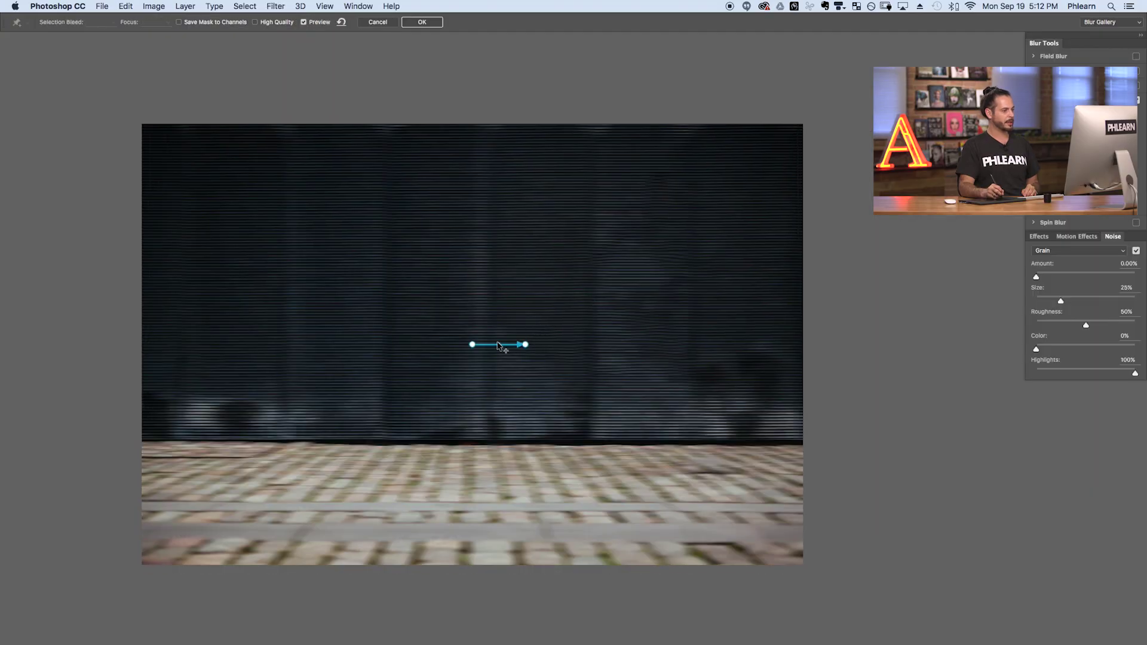
drag(472, 344, 362, 423)
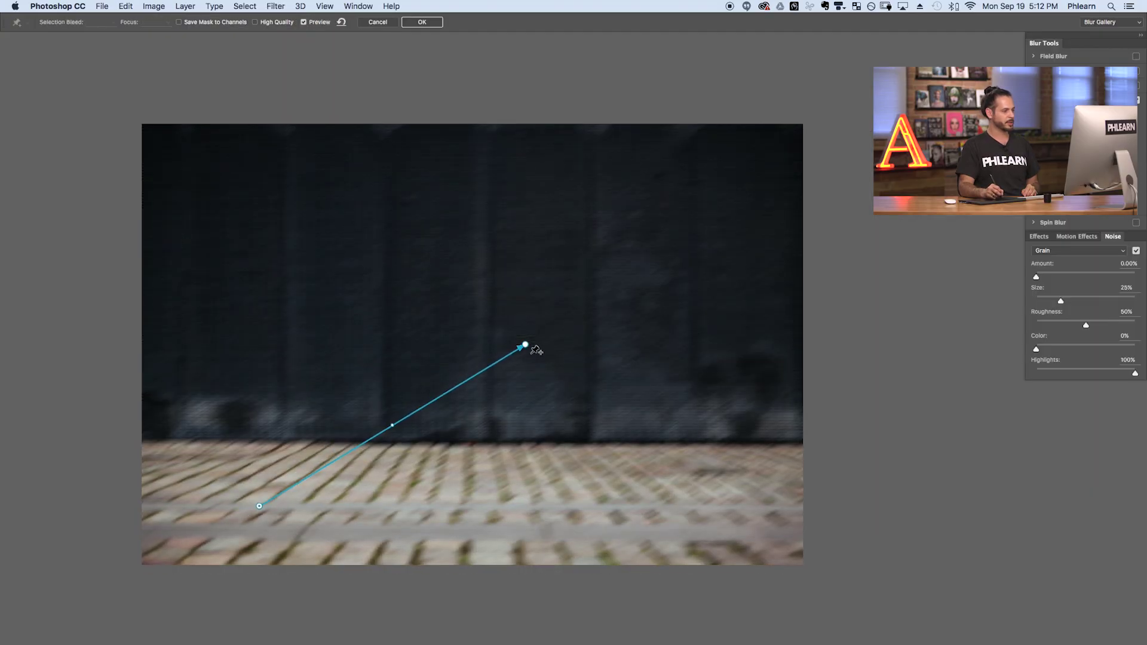
drag(624, 242, 586, 202)
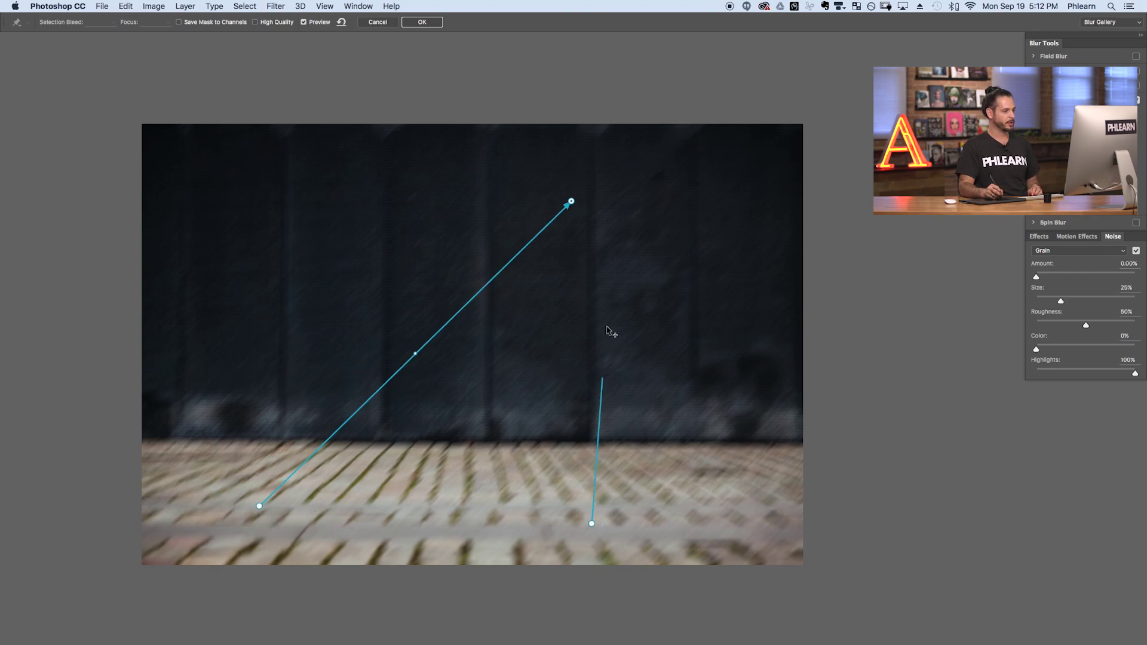
drag(596, 218, 600, 223)
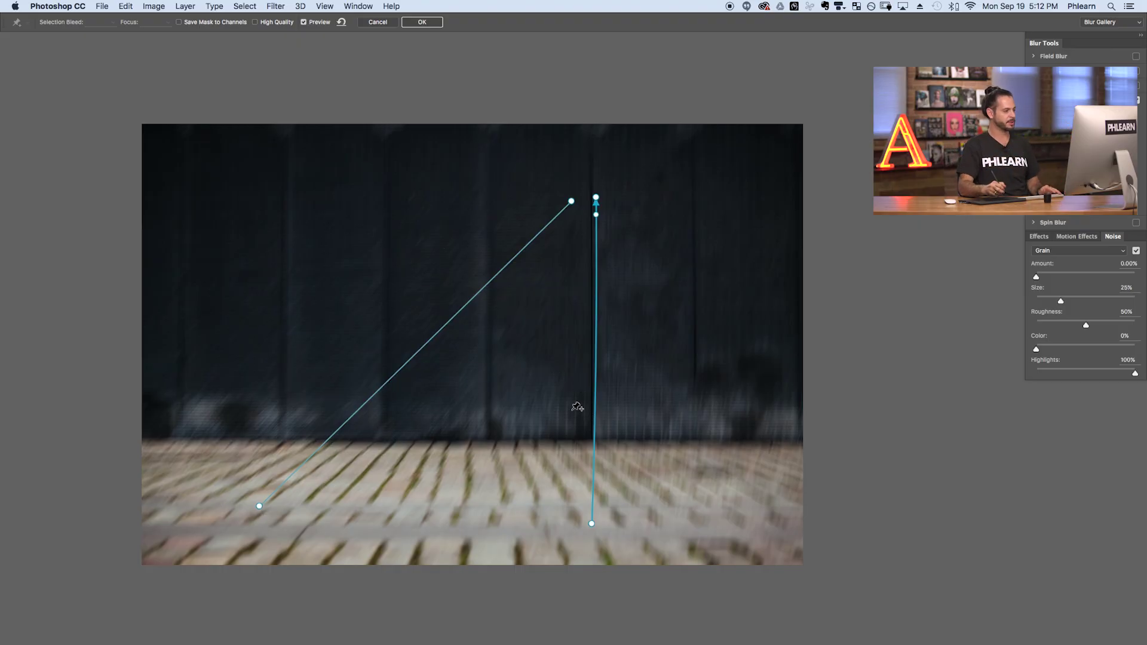
key(Escape)
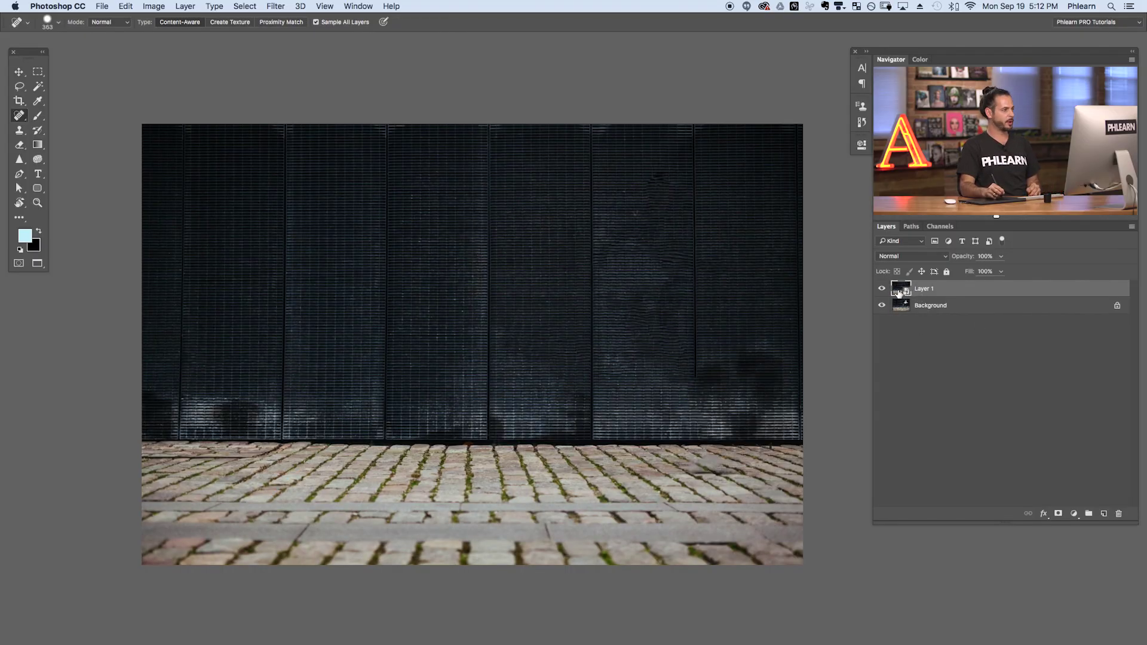
- Apply a Motion Blur smart filter to Layer 1 with an angle of 0° and a distance of 298 pixels
click(276, 6)
mouse_move(289, 145)
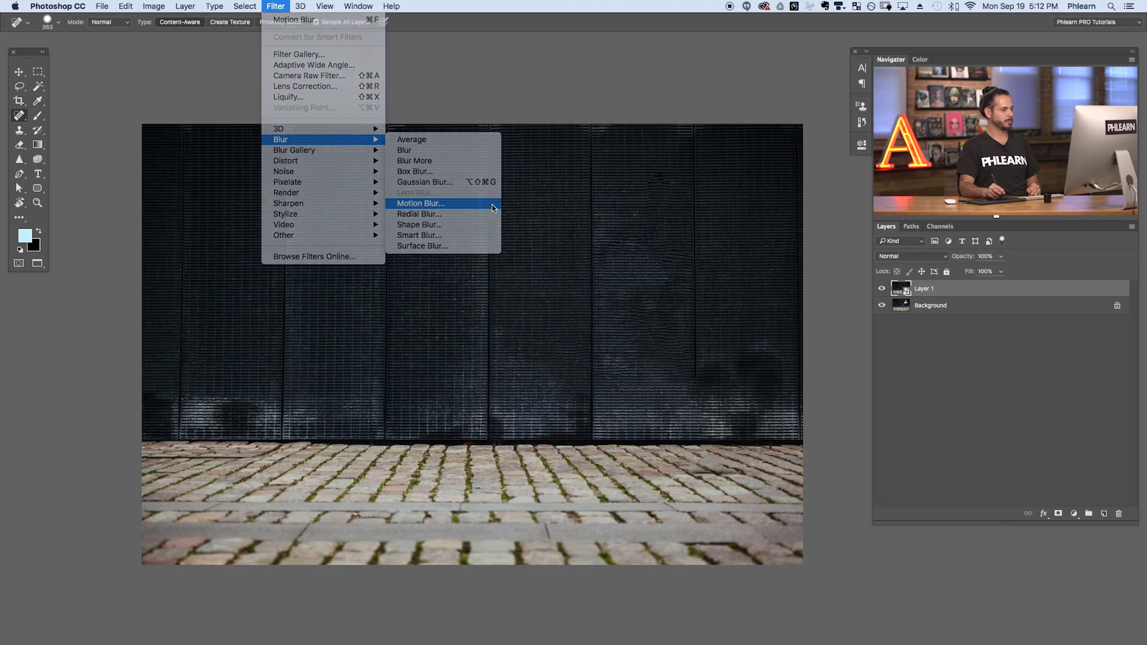
click(442, 205)
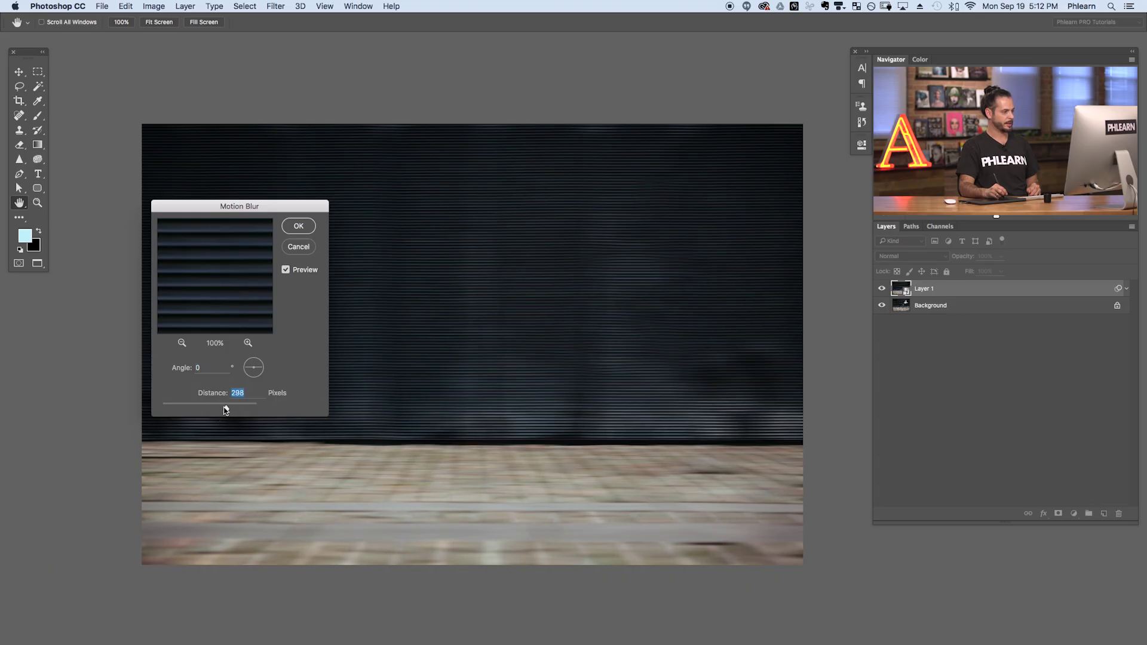
click(309, 227)
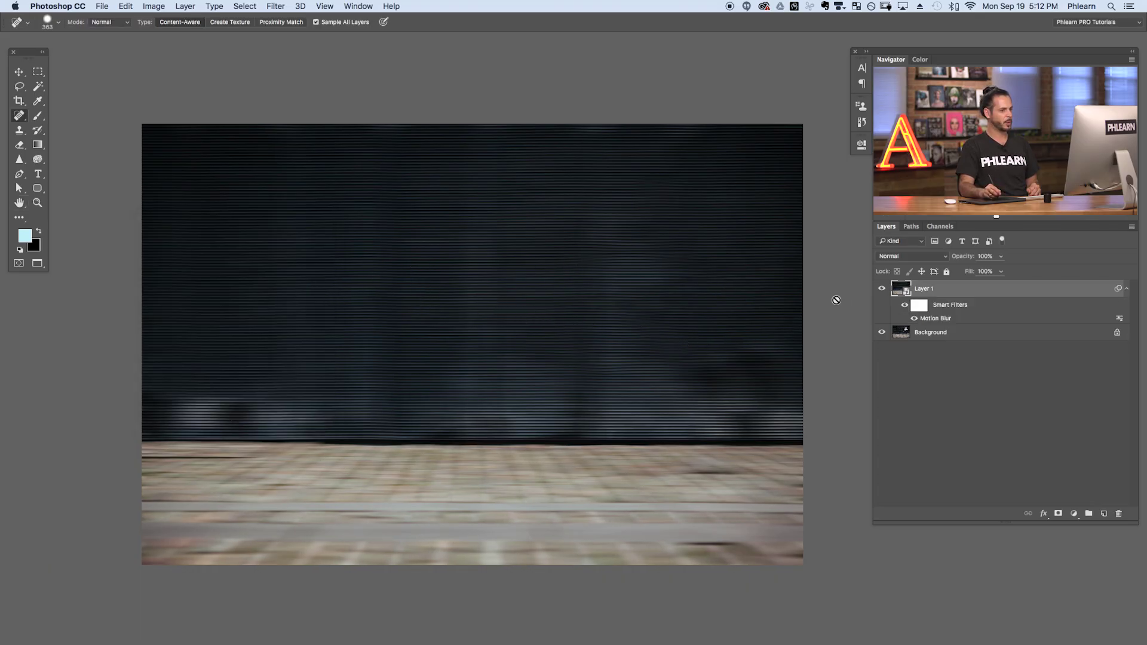
- Compare the image with and without the motion-blurred Layer 1
click(881, 290)
click(882, 290)
click(881, 290)
click(880, 291)
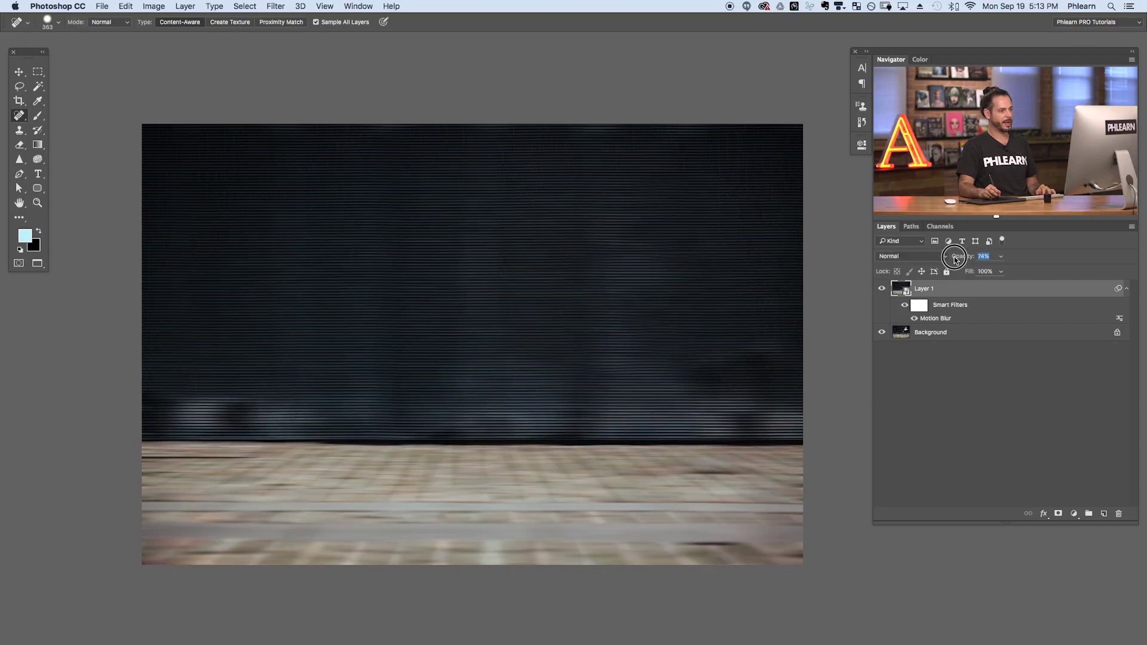
- Lower Layer 1's opacity to 71% and add a white layer mask for brushing the runner back in
drag(955, 260, 954, 261)
scroll(676, 292, up, 5)
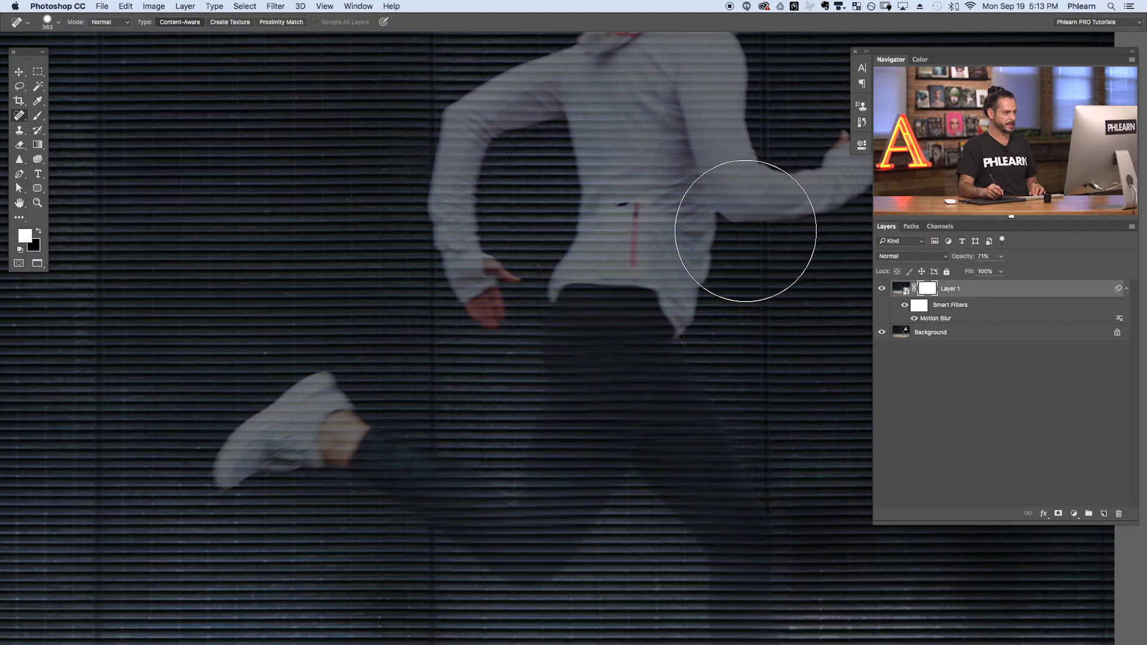
key(b)
- Paint black on the Layer 1 mask over the jacket's pocket, hem and the waist of the leggings
mouse_move(659, 233)
mouse_down()
mouse_move(632, 231)
mouse_move(613, 301)
mouse_move(595, 282)
mouse_move(653, 258)
mouse_move(573, 286)
mouse_up()
scroll(601, 279, up, 5)
drag(530, 334, 509, 331)
mouse_move(499, 292)
mouse_down()
mouse_move(476, 331)
mouse_move(564, 153)
mouse_move(576, 251)
mouse_up()
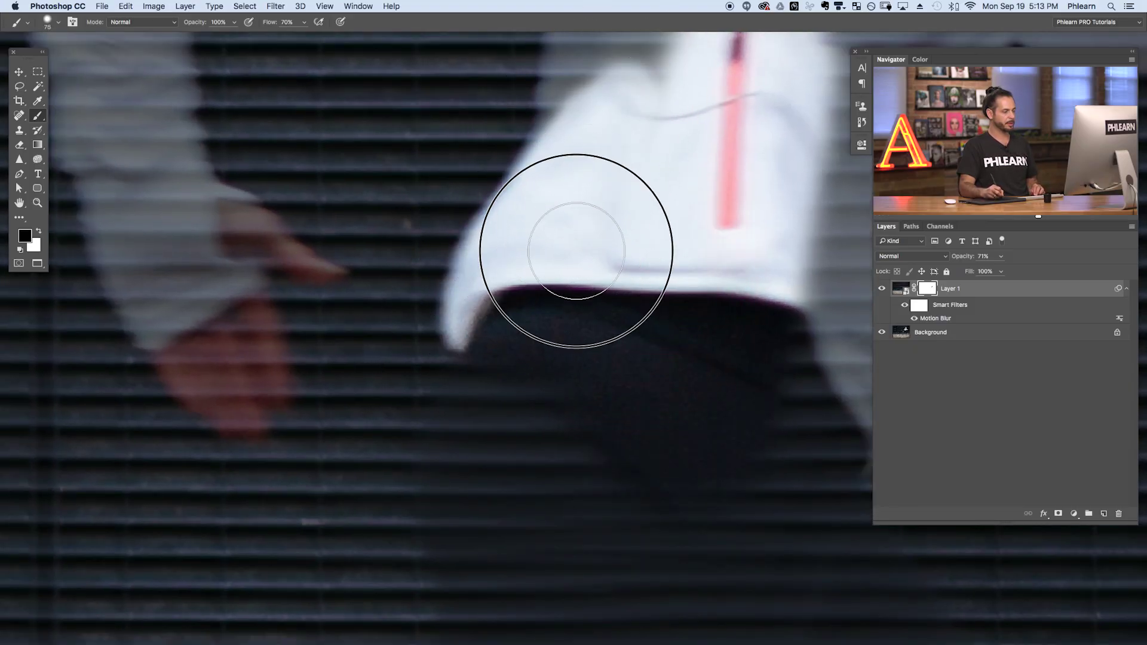
drag(623, 305, 526, 438)
mouse_move(540, 173)
mouse_down()
mouse_move(474, 283)
mouse_move(492, 162)
mouse_up()
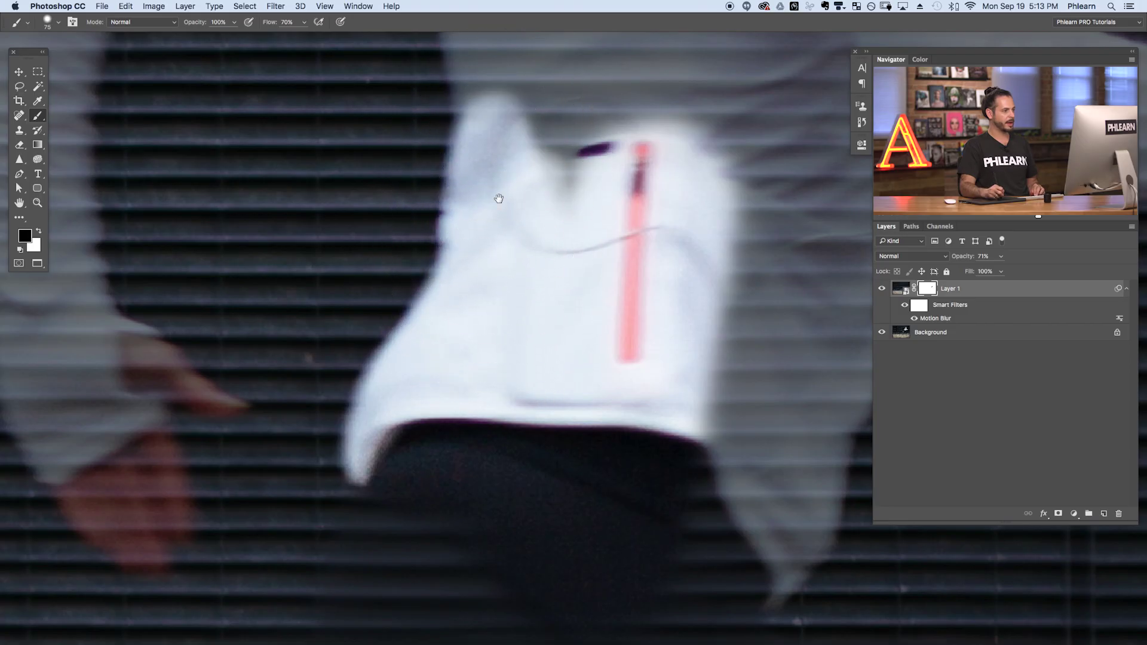
- Mask out the blur over the rest of the runner's jacket back and her rear arm and hand
drag(496, 207, 519, 462)
mouse_move(530, 412)
mouse_down()
mouse_move(501, 168)
mouse_move(476, 112)
mouse_move(500, 119)
mouse_move(625, 261)
mouse_up()
scroll(640, 487, down, 5)
mouse_move(581, 84)
mouse_down()
mouse_move(660, 313)
mouse_move(722, 276)
mouse_move(717, 410)
mouse_move(668, 543)
mouse_move(660, 410)
mouse_move(585, 376)
mouse_move(586, 78)
mouse_up()
scroll(668, 543, down, 5)
drag(573, 187, 545, 405)
drag(622, 115, 610, 251)
drag(546, 229, 596, 430)
drag(594, 327, 613, 327)
mouse_move(624, 197)
mouse_down()
mouse_move(604, 190)
mouse_move(604, 153)
mouse_move(471, 336)
mouse_move(449, 179)
mouse_up()
drag(469, 345, 570, 478)
mouse_move(508, 198)
mouse_down()
mouse_move(541, 288)
mouse_move(498, 172)
mouse_move(663, 245)
mouse_up()
drag(587, 278, 540, 282)
mouse_move(599, 244)
mouse_down()
mouse_move(597, 217)
mouse_move(507, 267)
mouse_move(566, 249)
mouse_move(488, 269)
mouse_up()
mouse_move(378, 328)
mouse_down()
mouse_move(253, 390)
mouse_move(220, 392)
mouse_move(159, 436)
mouse_move(165, 491)
mouse_move(141, 558)
mouse_move(231, 601)
mouse_move(274, 497)
mouse_move(333, 464)
mouse_move(561, 392)
mouse_move(566, 412)
mouse_move(568, 377)
mouse_move(647, 274)
mouse_move(448, 346)
mouse_move(410, 391)
mouse_move(307, 397)
mouse_move(349, 402)
mouse_move(379, 430)
mouse_move(238, 430)
mouse_move(397, 194)
mouse_move(377, 108)
mouse_move(320, 359)
mouse_move(320, 256)
mouse_move(305, 417)
mouse_move(328, 430)
mouse_move(333, 481)
mouse_move(402, 312)
mouse_move(410, 550)
mouse_move(440, 568)
mouse_move(345, 350)
mouse_move(328, 277)
mouse_move(323, 384)
mouse_move(429, 545)
mouse_move(441, 511)
mouse_move(461, 538)
mouse_move(459, 443)
mouse_move(412, 447)
mouse_up()
mouse_move(436, 383)
mouse_down()
mouse_move(422, 383)
mouse_move(443, 358)
mouse_move(536, 415)
mouse_move(269, 396)
mouse_up()
drag(627, 256, 436, 479)
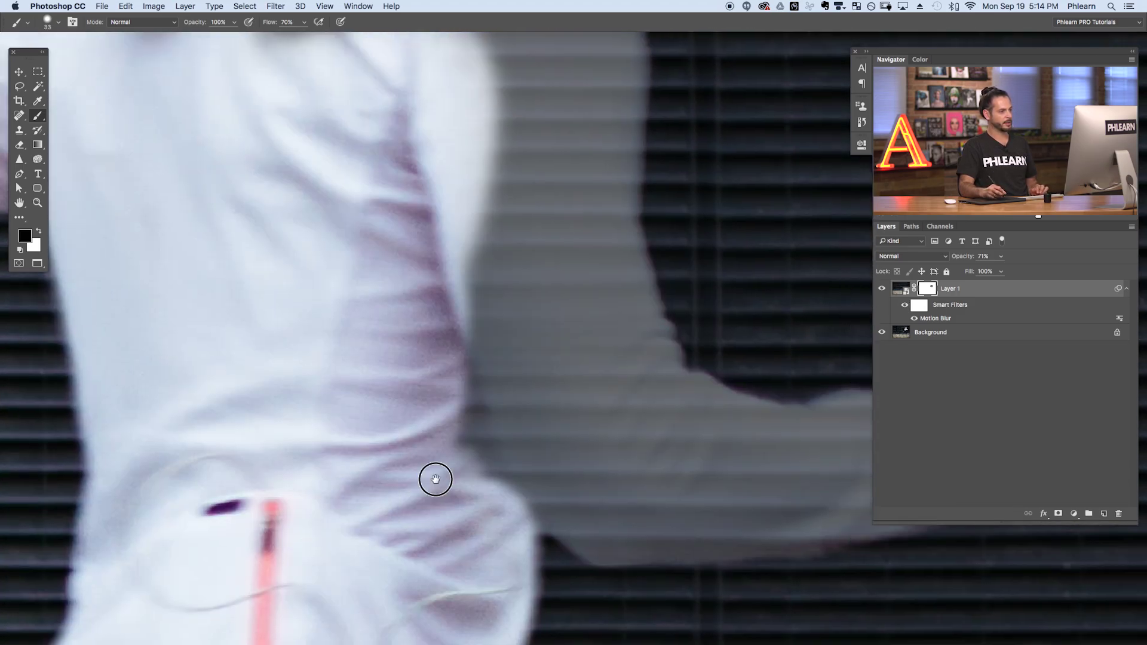
- Mask out the blur over the runner's front arm, from the upper sleeve down to the hand
mouse_move(488, 335)
mouse_down()
mouse_move(503, 336)
mouse_move(526, 195)
mouse_move(559, 184)
mouse_move(622, 410)
mouse_move(558, 461)
mouse_up()
drag(474, 431, 510, 436)
mouse_move(515, 487)
mouse_down()
mouse_move(591, 465)
mouse_move(564, 509)
mouse_up()
drag(564, 509, 385, 367)
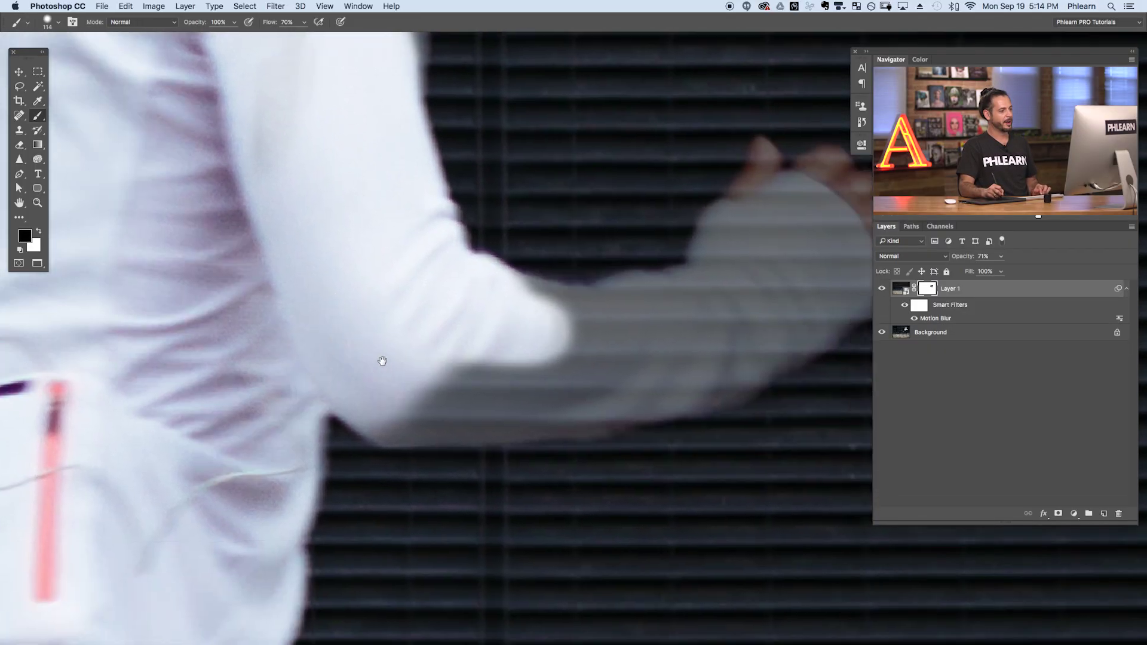
mouse_move(600, 326)
mouse_down()
mouse_move(524, 321)
mouse_move(574, 319)
mouse_move(648, 284)
mouse_move(668, 301)
mouse_move(694, 282)
mouse_move(702, 221)
mouse_move(753, 182)
mouse_move(805, 196)
mouse_move(772, 225)
mouse_move(698, 221)
mouse_move(705, 253)
mouse_move(658, 212)
mouse_move(670, 196)
mouse_move(754, 292)
mouse_move(768, 261)
mouse_move(750, 347)
mouse_move(599, 424)
mouse_move(332, 467)
mouse_move(429, 443)
mouse_move(397, 423)
mouse_move(424, 403)
mouse_move(632, 335)
mouse_move(628, 357)
mouse_move(675, 362)
mouse_move(712, 328)
mouse_move(565, 404)
mouse_up()
mouse_move(466, 118)
mouse_down()
mouse_move(458, 356)
mouse_move(512, 356)
mouse_up()
mouse_move(327, 378)
mouse_down()
mouse_move(281, 418)
mouse_move(256, 378)
mouse_move(269, 384)
mouse_move(284, 346)
mouse_move(334, 370)
mouse_up()
key(bracketright)
key(bracketright)
key(bracketright)
- Mask out the blur over the runner's head, including the hair, face and earphone cord, with a soft black brush
mouse_move(409, 411)
mouse_down()
mouse_move(384, 389)
mouse_move(474, 423)
mouse_move(501, 417)
mouse_move(574, 461)
mouse_move(568, 589)
mouse_move(575, 499)
mouse_move(481, 525)
mouse_up()
drag(460, 454, 463, 556)
mouse_move(481, 486)
mouse_down()
mouse_move(530, 436)
mouse_move(481, 264)
mouse_move(398, 323)
mouse_move(543, 289)
mouse_move(495, 218)
mouse_move(440, 187)
mouse_move(387, 225)
mouse_move(382, 271)
mouse_move(339, 273)
mouse_up()
mouse_move(338, 224)
mouse_down()
mouse_move(316, 200)
mouse_move(341, 189)
mouse_move(352, 198)
mouse_move(295, 227)
mouse_up()
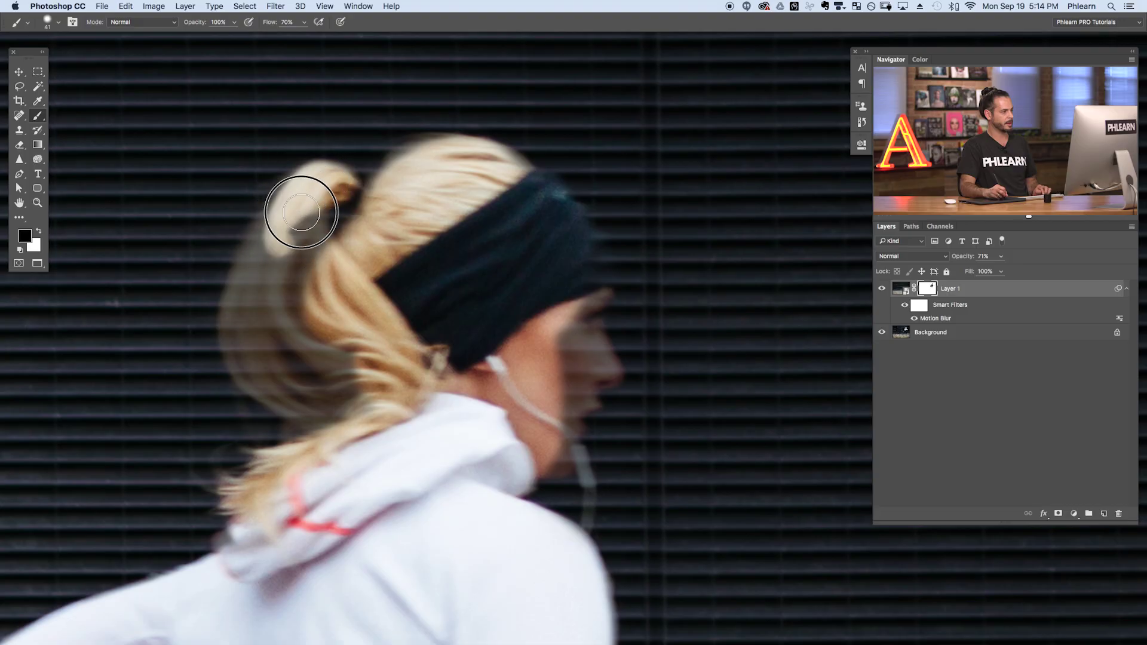
mouse_move(297, 188)
mouse_down()
mouse_move(256, 251)
mouse_move(238, 327)
mouse_move(270, 386)
mouse_move(367, 440)
mouse_up()
mouse_move(289, 466)
mouse_down()
mouse_move(328, 312)
mouse_move(340, 412)
mouse_move(302, 320)
mouse_move(301, 242)
mouse_move(320, 282)
mouse_move(311, 378)
mouse_up()
mouse_move(536, 328)
mouse_down()
mouse_move(556, 296)
mouse_move(524, 181)
mouse_move(594, 287)
mouse_move(574, 339)
mouse_move(584, 369)
mouse_move(597, 339)
mouse_move(591, 384)
mouse_move(597, 373)
mouse_move(566, 423)
mouse_move(584, 464)
mouse_move(579, 552)
mouse_up()
mouse_move(559, 407)
mouse_down()
mouse_move(569, 454)
mouse_move(546, 477)
mouse_move(539, 439)
mouse_move(567, 446)
mouse_move(591, 383)
mouse_move(583, 414)
mouse_move(526, 437)
mouse_up()
drag(483, 392, 507, 392)
- Paint black on the mask to bring back the rear thigh, bent lower leg and trailing shoe
drag(486, 541, 461, 125)
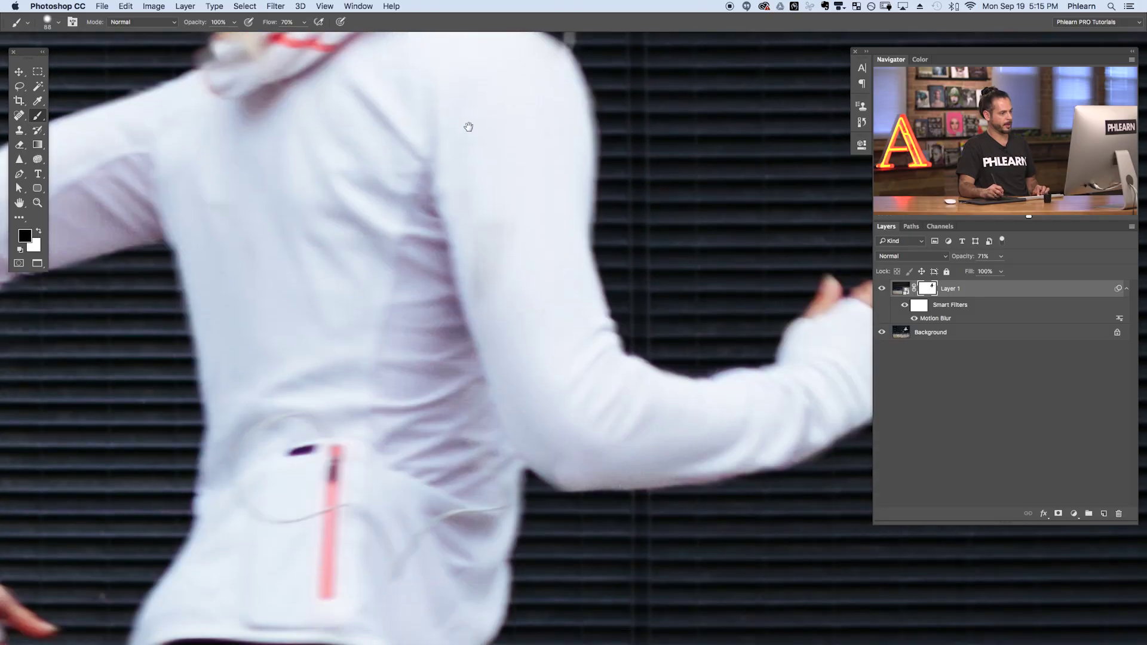
mouse_move(463, 476)
mouse_down()
mouse_move(514, 297)
mouse_move(586, 260)
mouse_up()
drag(385, 313, 410, 335)
mouse_move(445, 152)
mouse_down()
mouse_move(406, 165)
mouse_move(362, 237)
mouse_move(389, 297)
mouse_move(397, 500)
mouse_move(460, 475)
mouse_move(535, 199)
mouse_move(568, 159)
mouse_up()
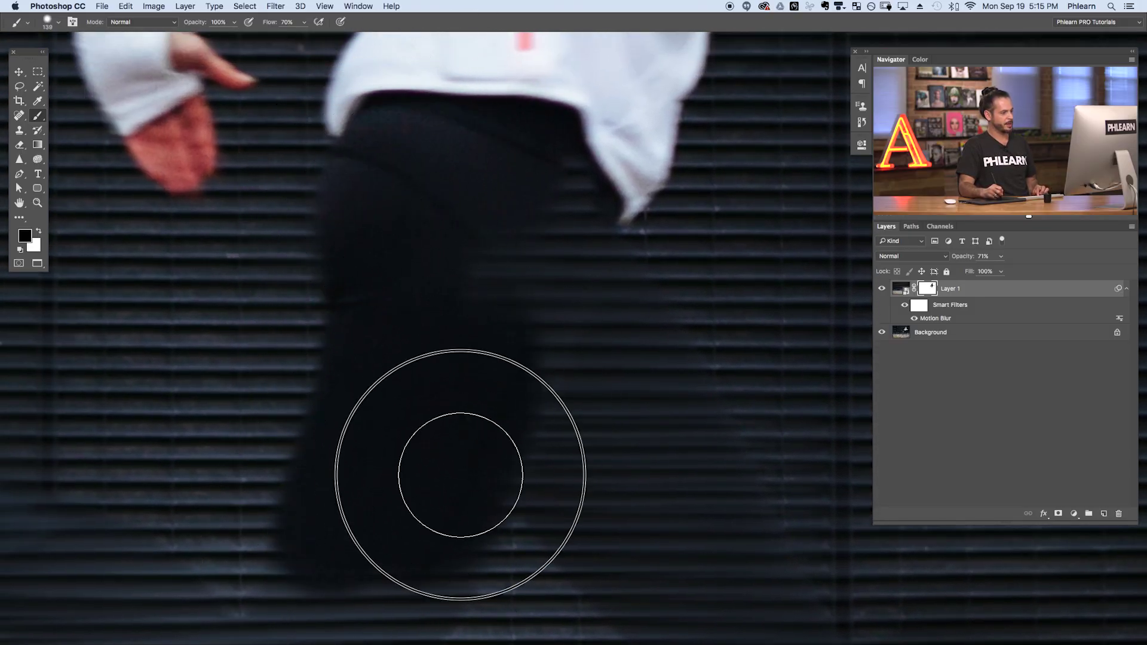
mouse_move(476, 314)
mouse_down()
mouse_move(502, 313)
mouse_move(470, 312)
mouse_move(452, 238)
mouse_move(423, 246)
mouse_move(388, 371)
mouse_up()
mouse_move(430, 414)
mouse_down()
mouse_move(404, 415)
mouse_move(404, 458)
mouse_move(359, 382)
mouse_move(326, 365)
mouse_up()
drag(389, 426, 622, 553)
mouse_move(538, 490)
mouse_down()
mouse_move(454, 402)
mouse_move(470, 373)
mouse_move(491, 411)
mouse_move(495, 486)
mouse_move(566, 519)
mouse_up()
mouse_move(398, 416)
mouse_down()
mouse_move(507, 468)
mouse_move(614, 555)
mouse_up()
- Paint black on the mask to bring back the front thigh and knee
mouse_move(600, 494)
mouse_down()
mouse_move(399, 431)
mouse_move(592, 485)
mouse_move(383, 355)
mouse_move(376, 325)
mouse_move(333, 274)
mouse_move(205, 359)
mouse_move(235, 303)
mouse_move(248, 409)
mouse_move(273, 368)
mouse_move(302, 431)
mouse_move(133, 466)
mouse_move(82, 448)
mouse_up()
key(space)
drag(496, 427, 95, 376)
mouse_move(675, 470)
mouse_down()
mouse_move(356, 448)
mouse_move(320, 574)
mouse_up()
mouse_move(415, 313)
mouse_down()
mouse_move(353, 138)
mouse_move(402, 107)
mouse_move(367, 212)
mouse_move(283, 330)
mouse_move(330, 412)
mouse_move(360, 414)
mouse_move(369, 243)
mouse_move(385, 252)
mouse_move(389, 313)
mouse_move(338, 381)
mouse_move(351, 510)
mouse_move(380, 509)
mouse_move(460, 384)
mouse_up()
key(space)
mouse_move(461, 427)
mouse_down()
mouse_move(323, 138)
mouse_move(274, 269)
mouse_move(365, 215)
mouse_move(358, 123)
mouse_move(492, 486)
mouse_move(399, 379)
mouse_move(519, 470)
mouse_up()
- Paint white on the mask along the outer edge of the front thigh and knee to restore the blurred wall
key(x)
mouse_move(537, 540)
mouse_down()
mouse_move(522, 435)
mouse_move(556, 572)
mouse_up()
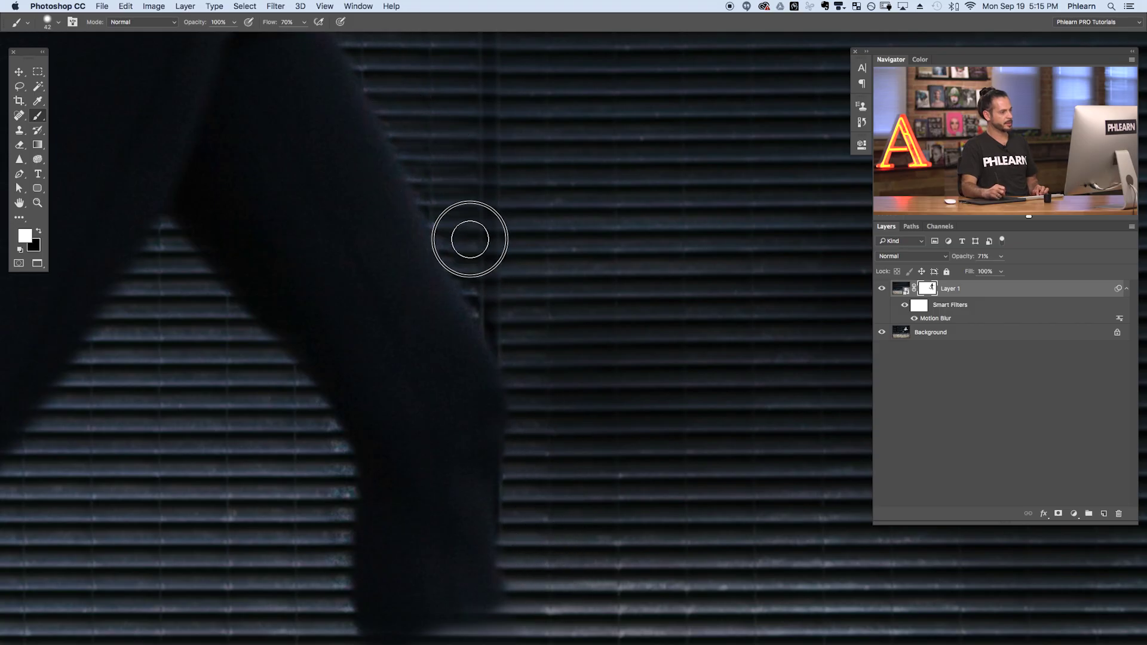
drag(486, 322, 534, 266)
ctrl+alt+drag(455, 370, 466, 328)
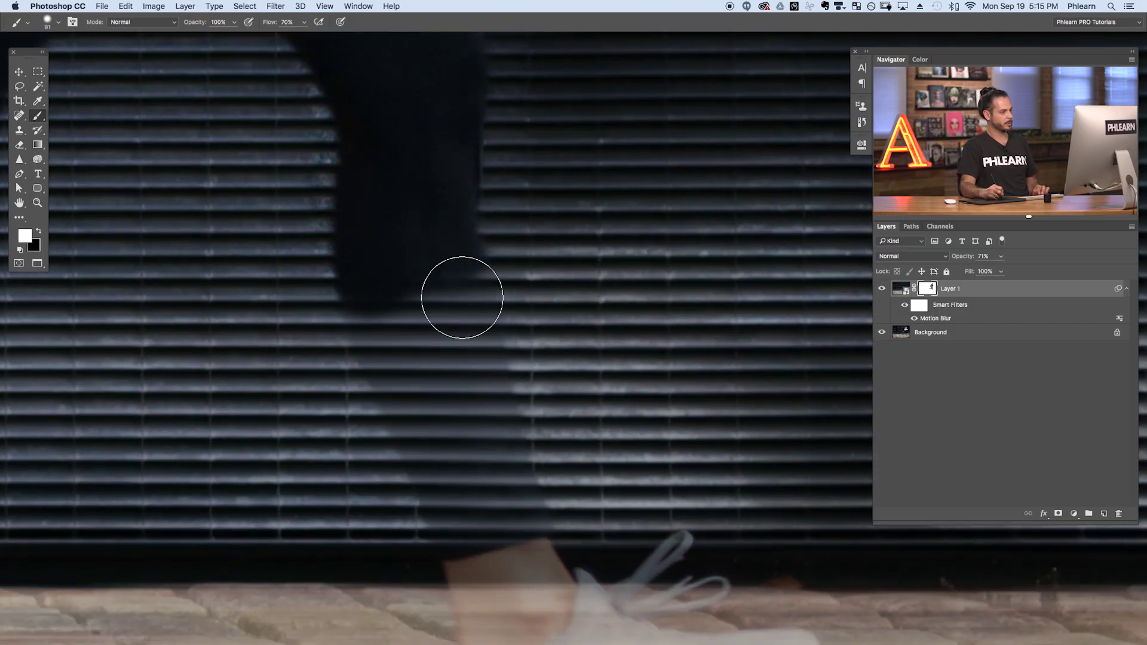
- Paint black on the mask over the front lower leg, ankle and shoe, refining around the laces with a small brush
key(x)
mouse_move(485, 440)
mouse_down()
mouse_move(442, 219)
mouse_move(446, 264)
mouse_move(412, 275)
mouse_move(371, 247)
mouse_move(368, 286)
mouse_move(398, 361)
mouse_move(499, 481)
mouse_move(509, 556)
mouse_up()
mouse_move(551, 628)
mouse_down()
mouse_move(476, 401)
mouse_move(423, 307)
mouse_move(404, 347)
mouse_up()
ctrl+alt+drag(432, 410, 405, 406)
mouse_move(410, 464)
mouse_down()
mouse_move(395, 400)
mouse_move(393, 455)
mouse_move(414, 515)
mouse_move(404, 525)
mouse_move(478, 510)
mouse_move(426, 524)
mouse_move(720, 428)
mouse_move(570, 429)
mouse_move(530, 406)
mouse_move(507, 364)
mouse_move(481, 378)
mouse_move(469, 442)
mouse_move(430, 487)
mouse_move(476, 431)
mouse_up()
mouse_move(565, 395)
ctrl+alt+mouse_down()
mouse_move(556, 398)
mouse_move(618, 300)
mouse_move(588, 353)
mouse_move(644, 360)
mouse_move(618, 372)
ctrl+alt+mouse_up()
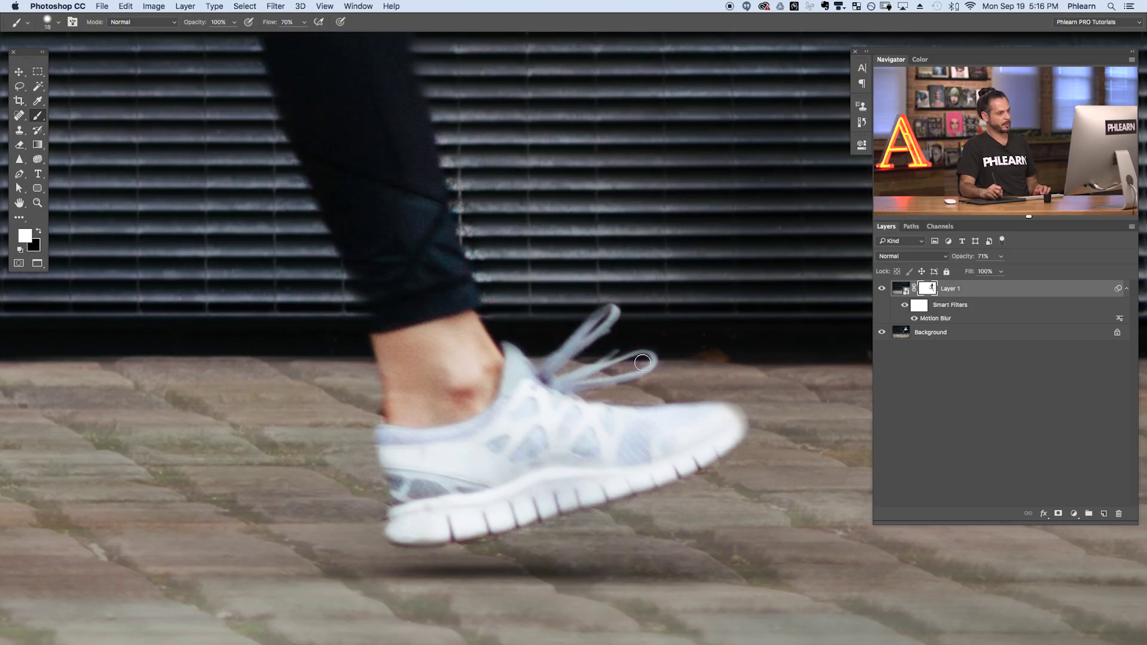
super+drag(635, 359, 599, 520)
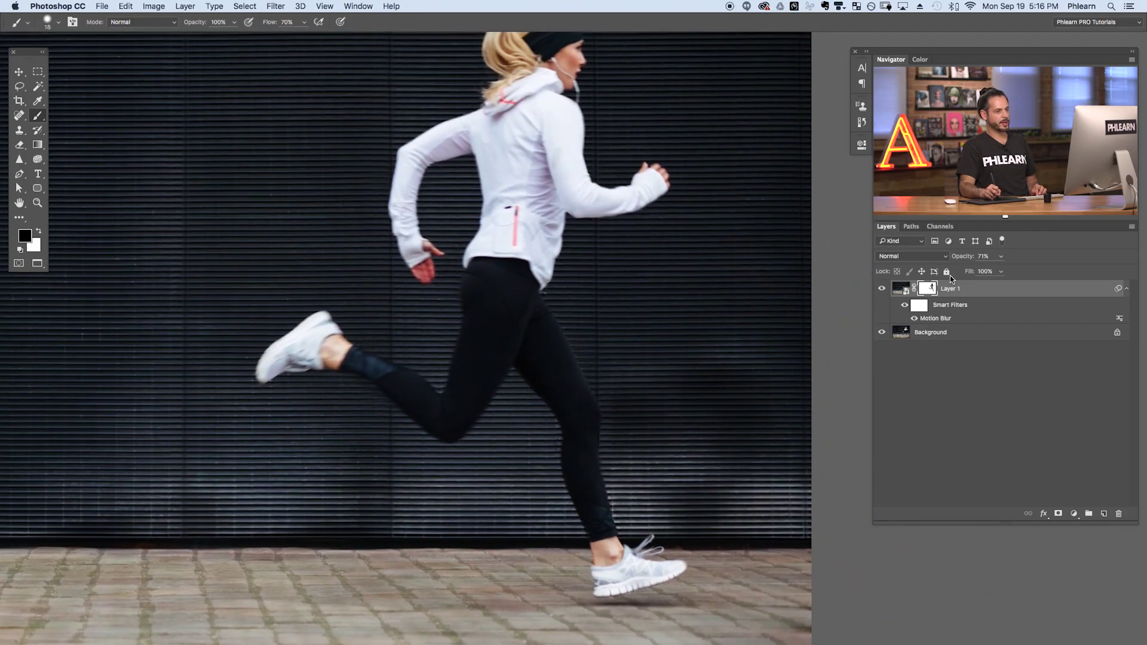
- Raise Layer 1's opacity back to 100%
drag(985, 257, 1034, 254)
drag(721, 375, 682, 398)
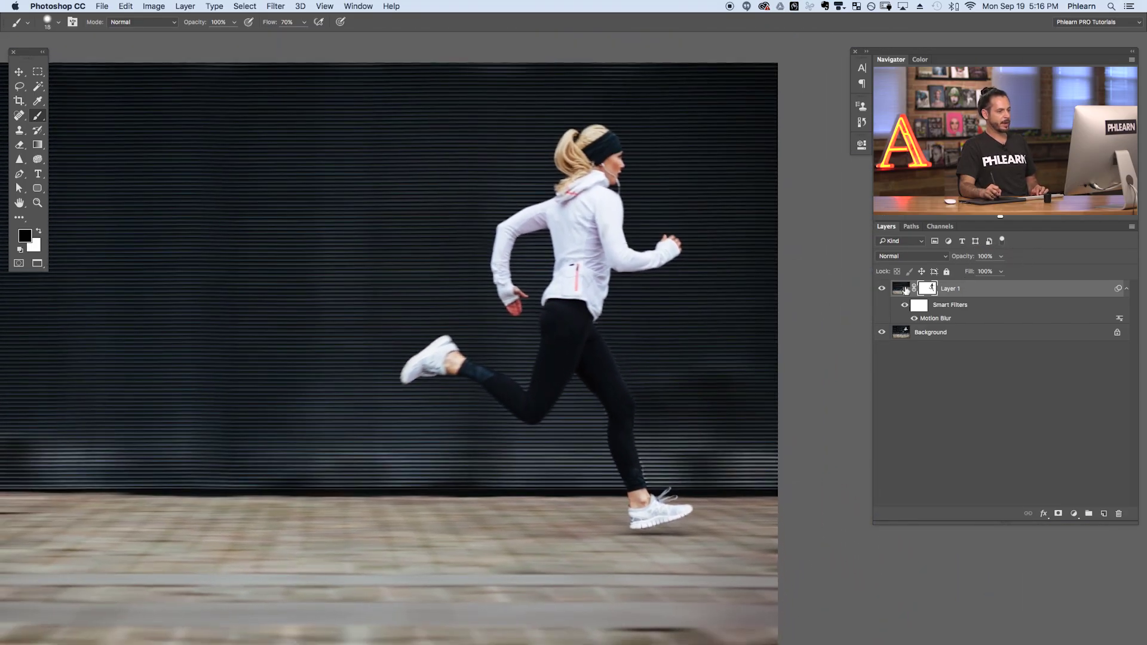
- Toggle the masked Layer 1 off and on to compare the original photo with the motion-blurred background
click(883, 289)
click(883, 290)
click(883, 290)
click(883, 290)
click(883, 289)
click(883, 290)
drag(593, 137, 611, 139)
drag(644, 376, 613, 380)
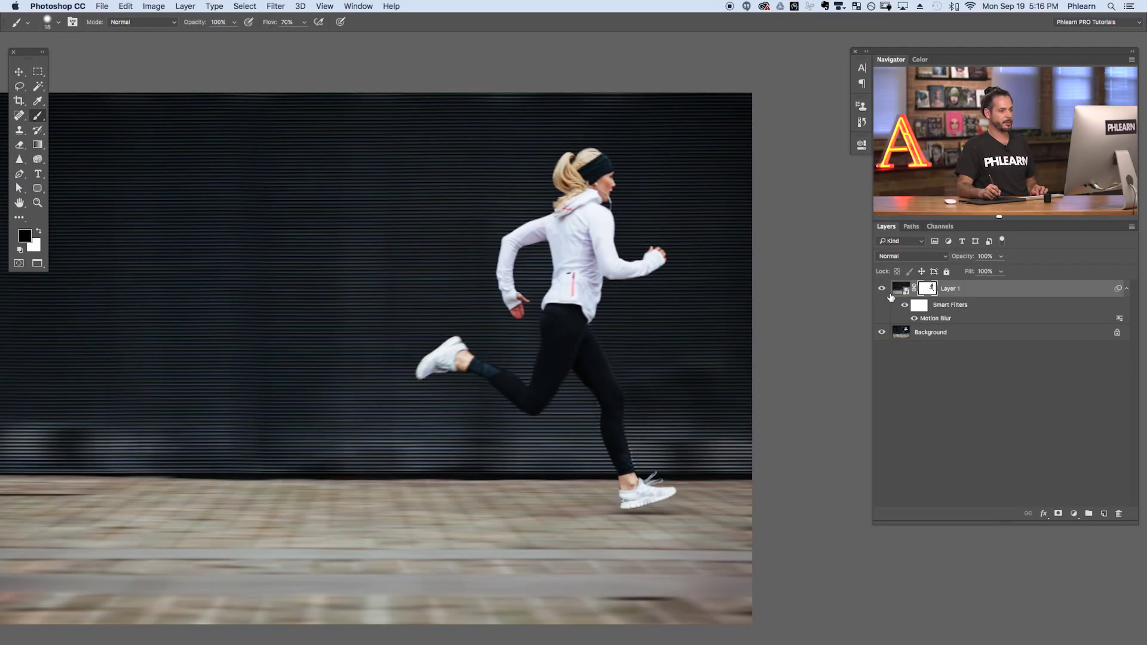
click(881, 290)
click(882, 290)
click(881, 290)
click(881, 289)
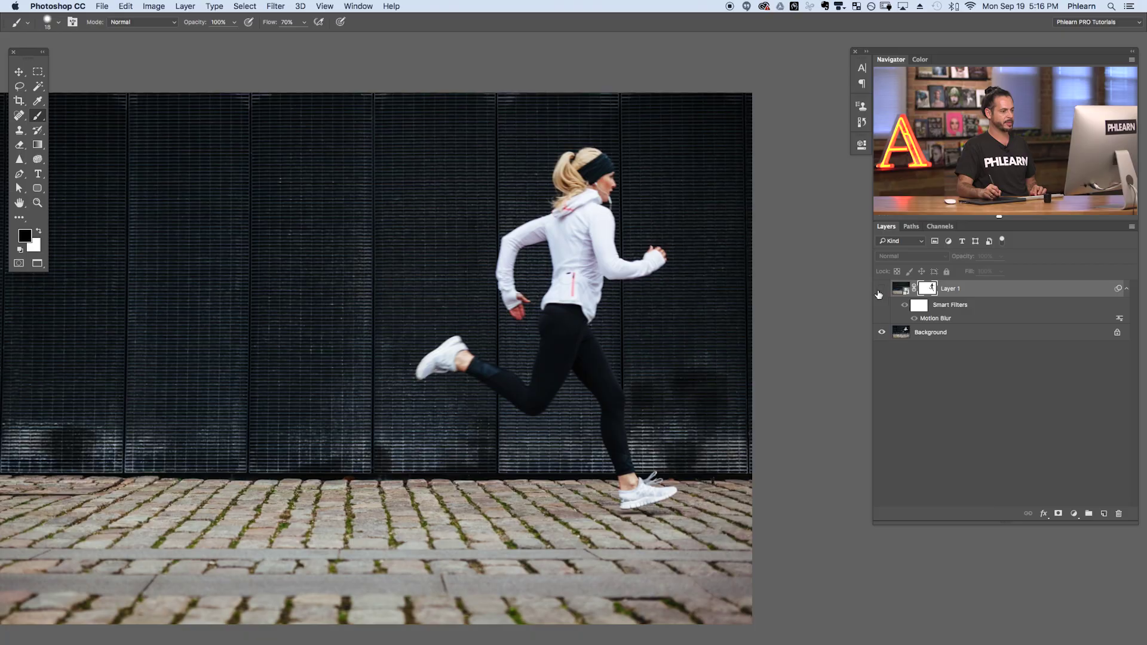
click(881, 289)
- Paint white on the mask behind the front knee to remove the unblurred fringe along the leg
drag(653, 446, 722, 412)
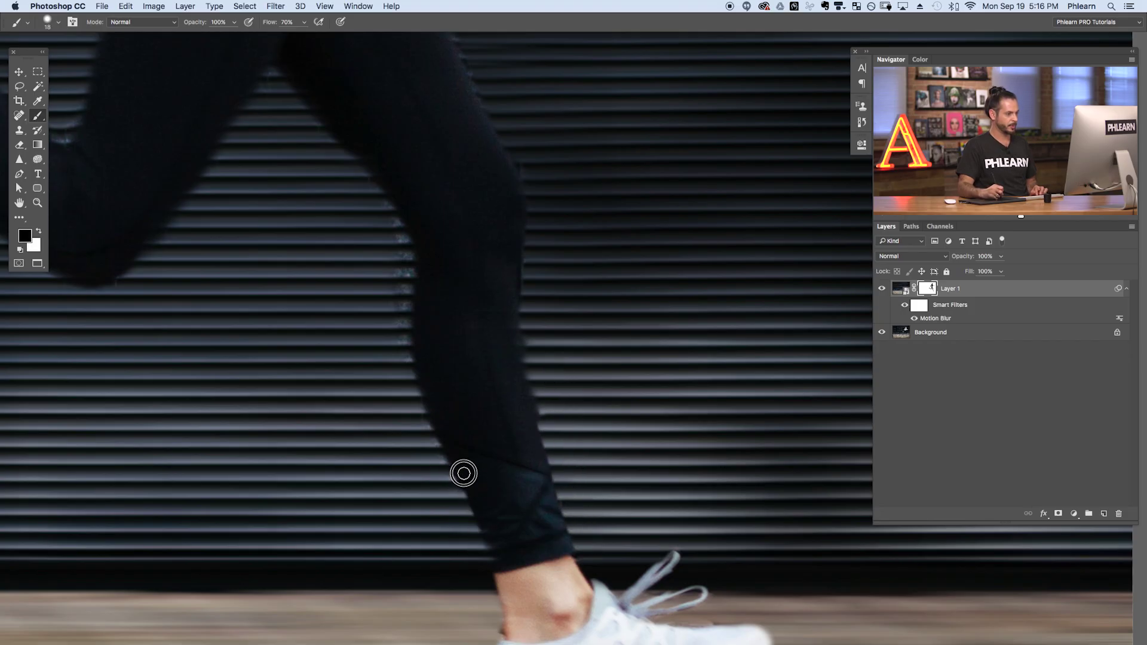
drag(396, 391, 450, 495)
drag(440, 399, 472, 397)
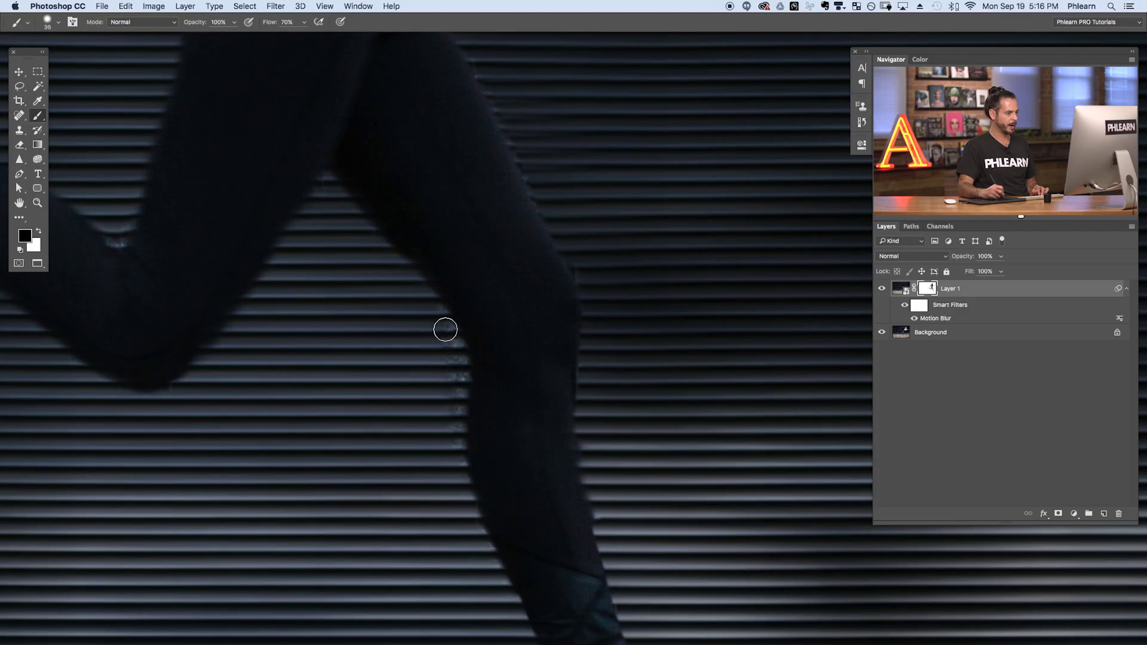
mouse_move(455, 353)
mouse_down()
mouse_move(451, 468)
mouse_move(452, 376)
mouse_up()
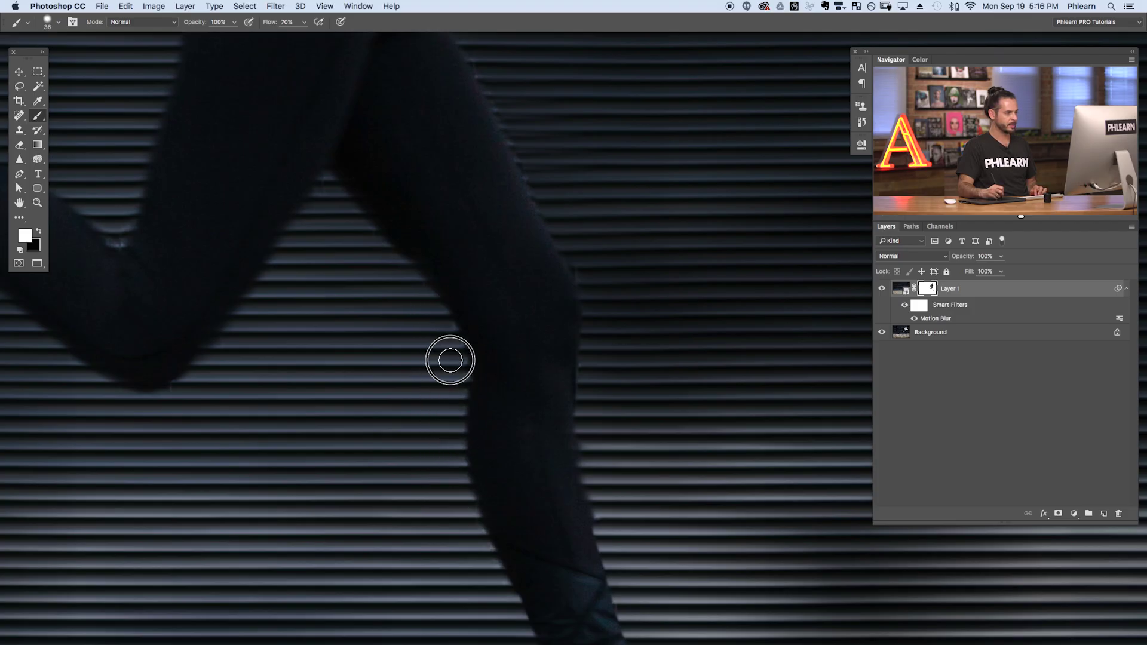
- Clean the mask edges inside the bent rear knee and around the trailing shoe with a white brush
scroll(456, 378, up, 5)
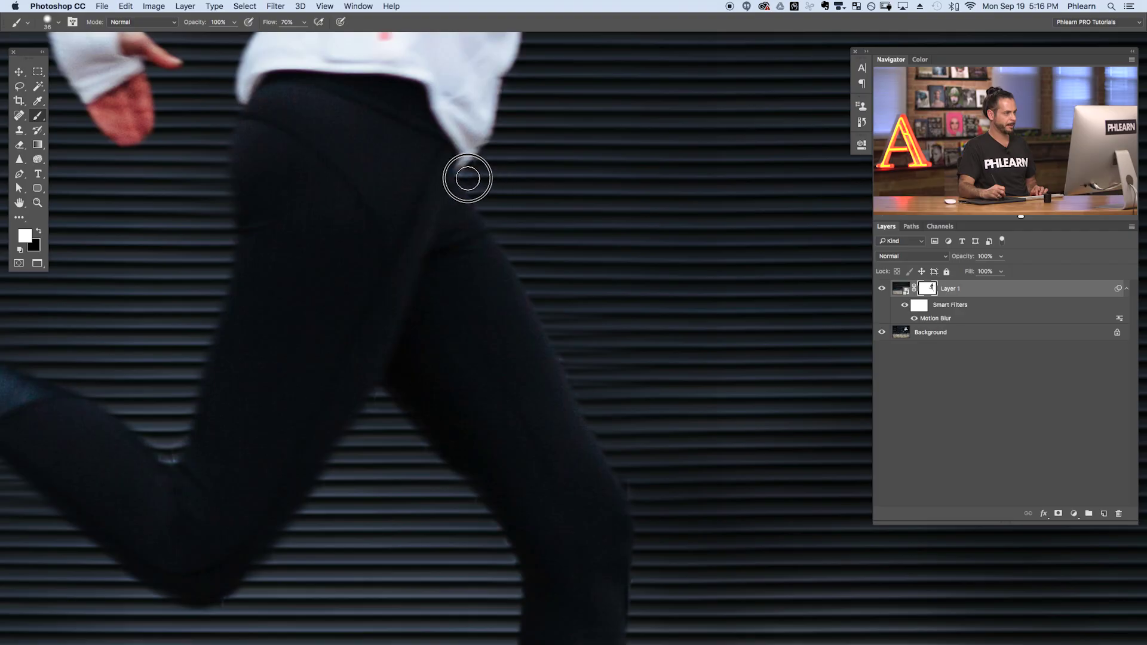
drag(358, 305, 513, 244)
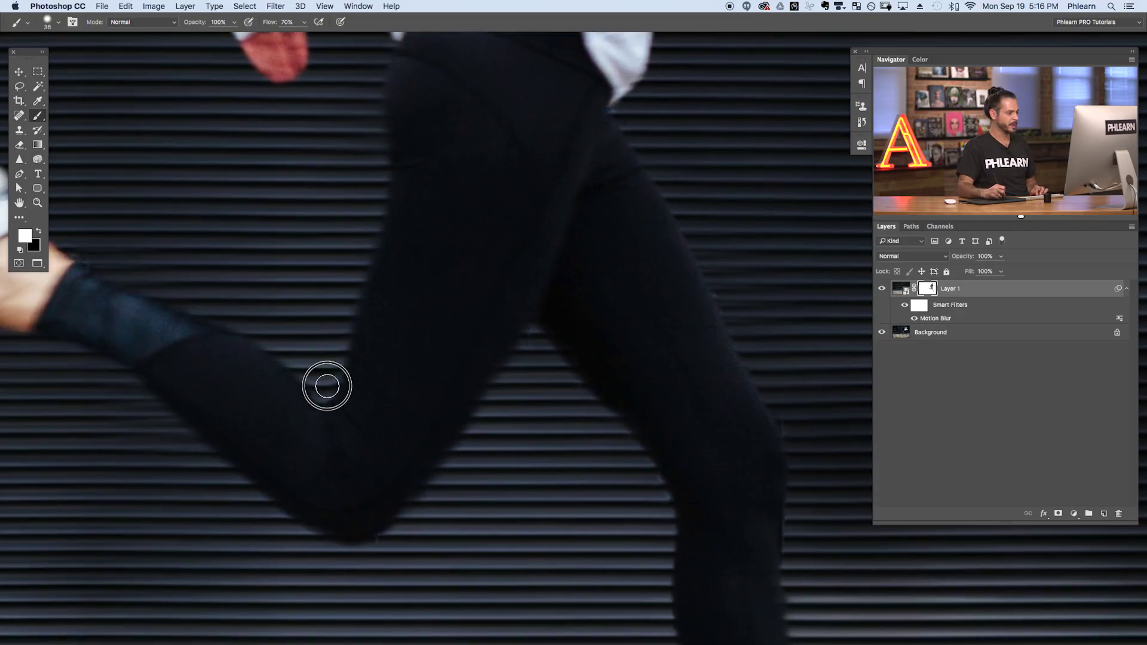
drag(188, 445, 495, 523)
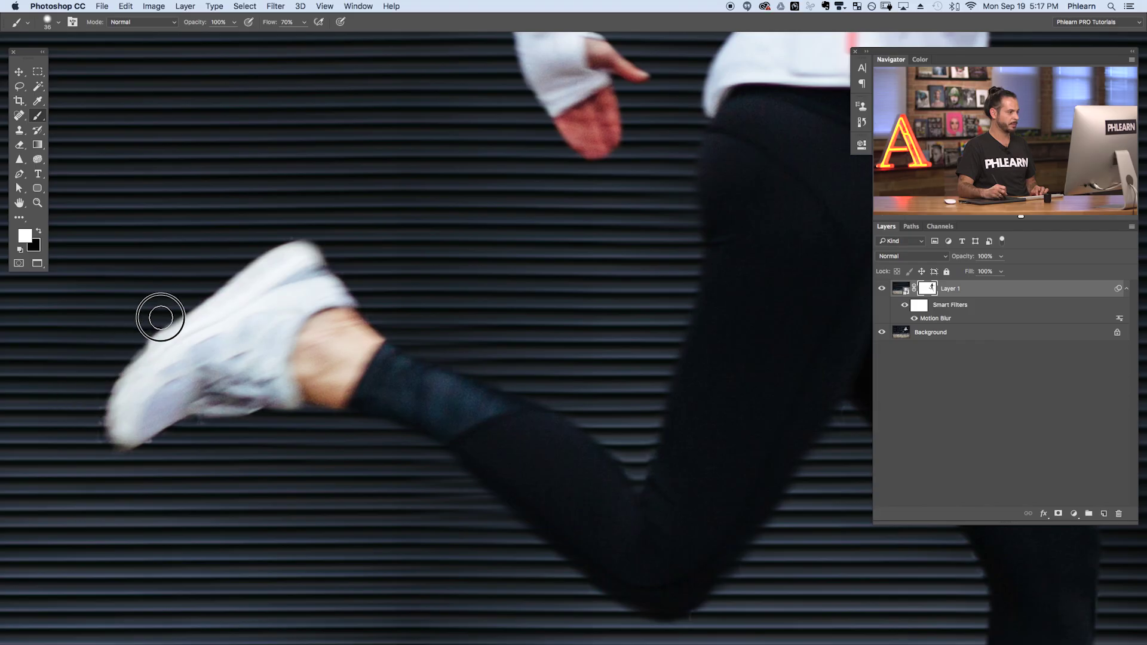
mouse_move(102, 449)
mouse_down()
mouse_move(126, 476)
mouse_move(165, 462)
mouse_up()
- Inspect the mask edges along the trailing hand, jacket, arms and head, comparing them with Layer 1 hidden and shown
drag(382, 302, 224, 621)
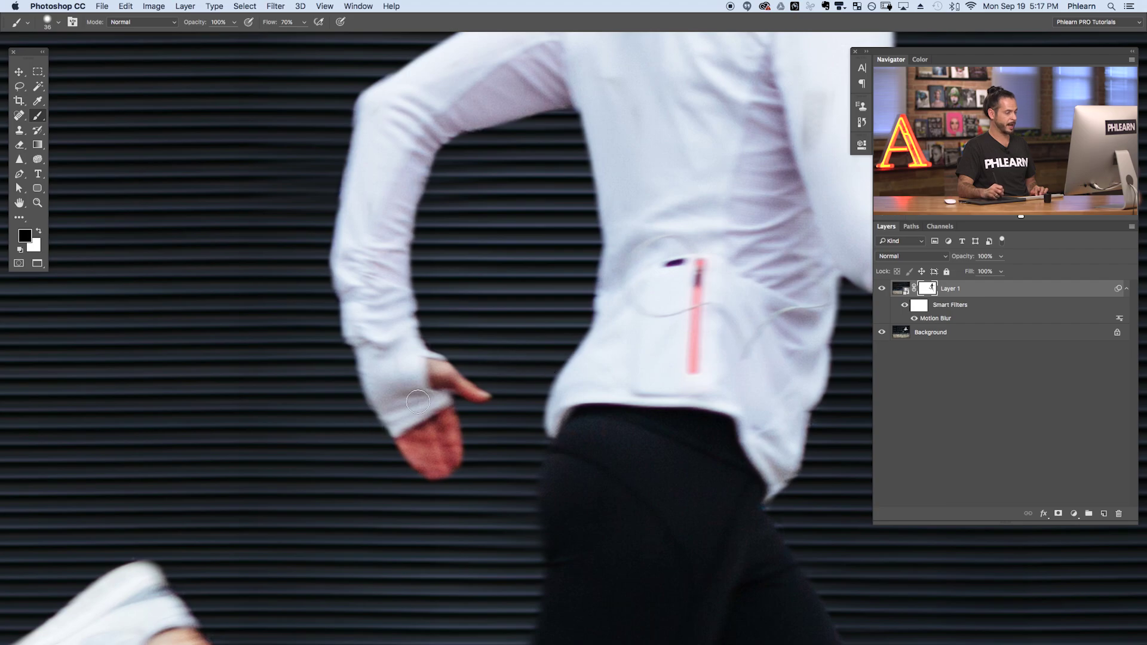
drag(392, 410, 255, 616)
drag(589, 417, 530, 418)
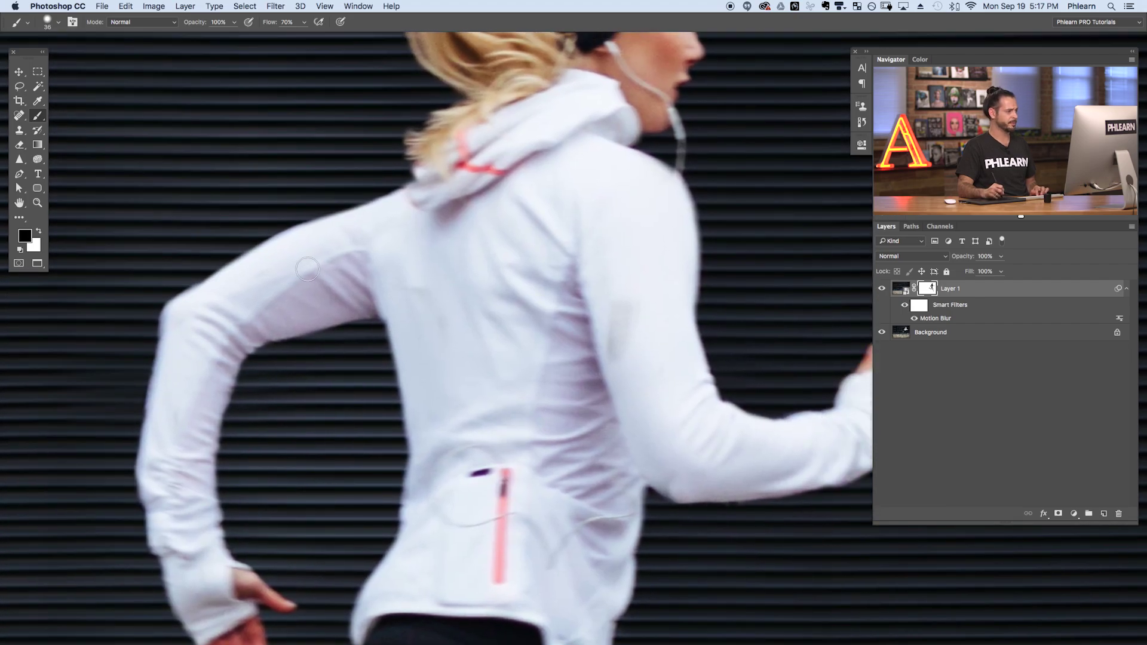
scroll(279, 270, right, 5)
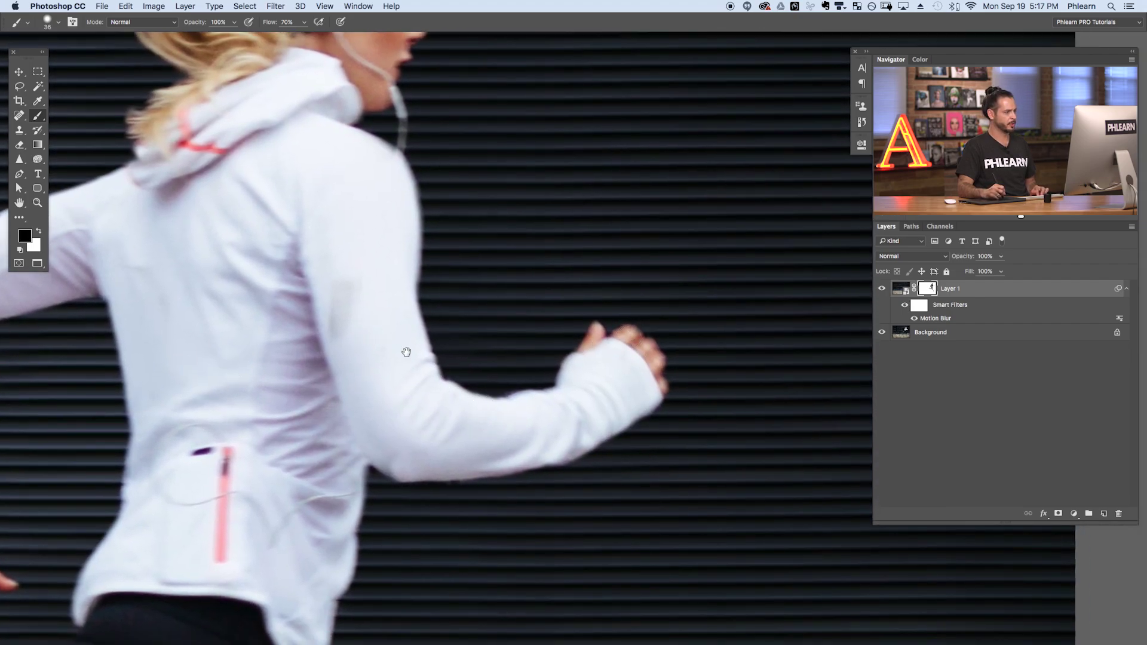
scroll(421, 368, up, 8)
scroll(421, 368, left, 5)
click(882, 289)
click(881, 289)
click(881, 289)
click(881, 289)
- Paint black on Layer 1's mask around the hair, headband, face and ponytail to restore sharp detail, and white behind the ponytail
mouse_move(428, 118)
mouse_down()
mouse_move(443, 118)
mouse_move(407, 149)
mouse_move(421, 111)
mouse_up()
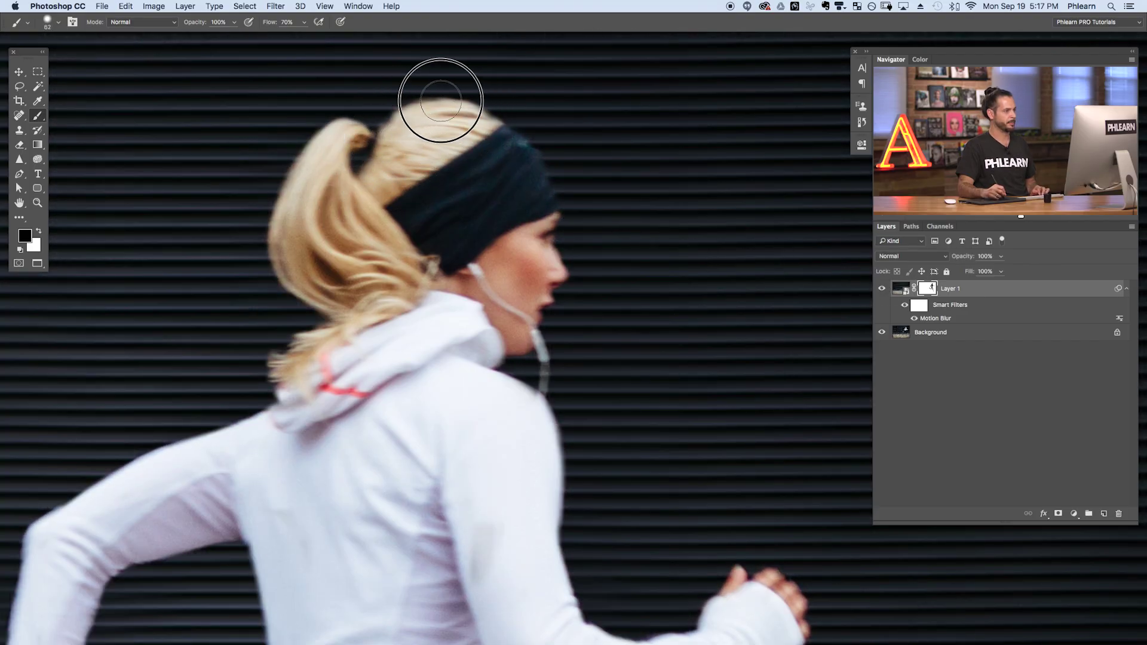
mouse_move(528, 169)
mouse_down()
mouse_move(548, 188)
mouse_move(540, 223)
mouse_move(553, 273)
mouse_up()
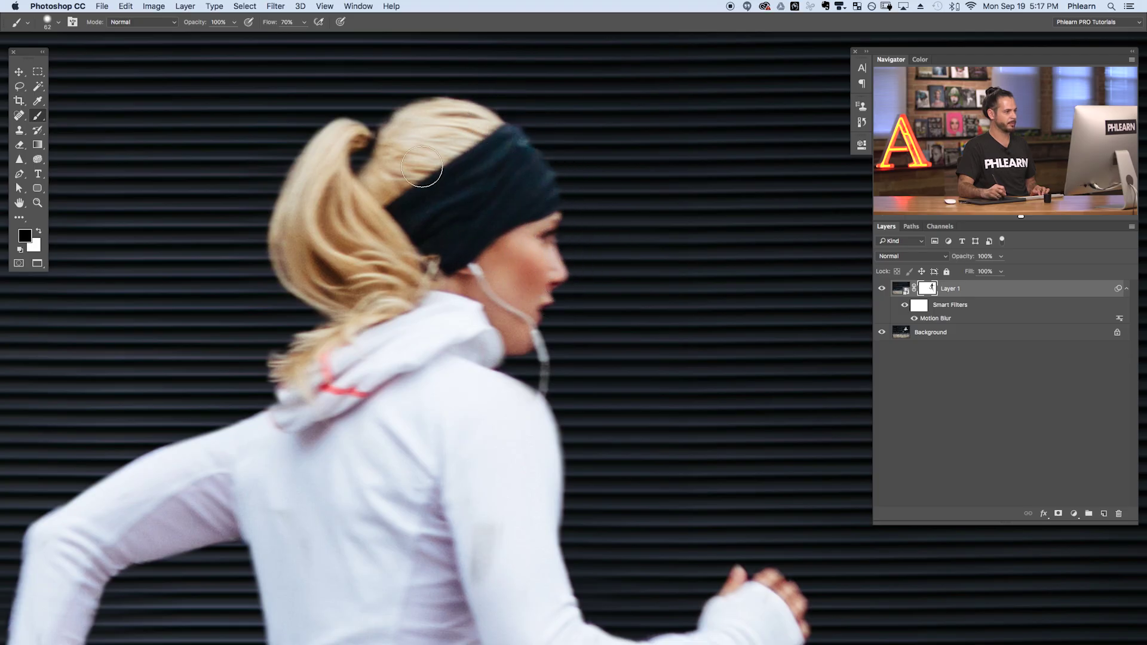
mouse_move(334, 130)
mouse_down()
mouse_move(287, 202)
mouse_move(305, 281)
mouse_move(325, 309)
mouse_move(281, 388)
mouse_move(274, 356)
mouse_move(297, 380)
mouse_up()
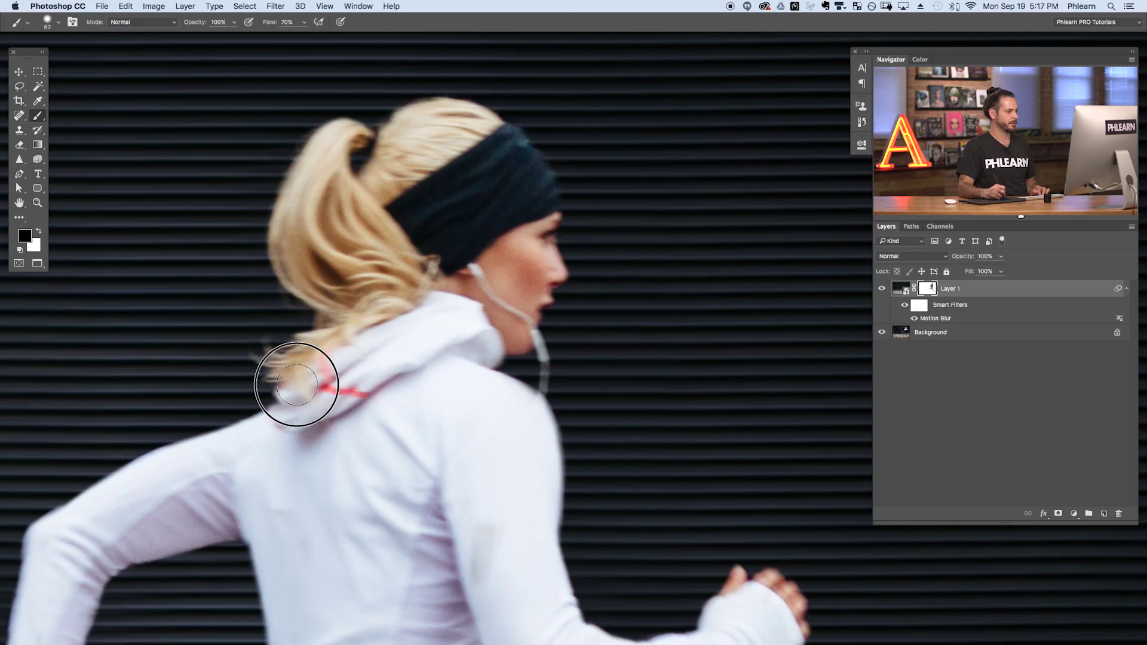
key(x)
drag(281, 134, 276, 152)
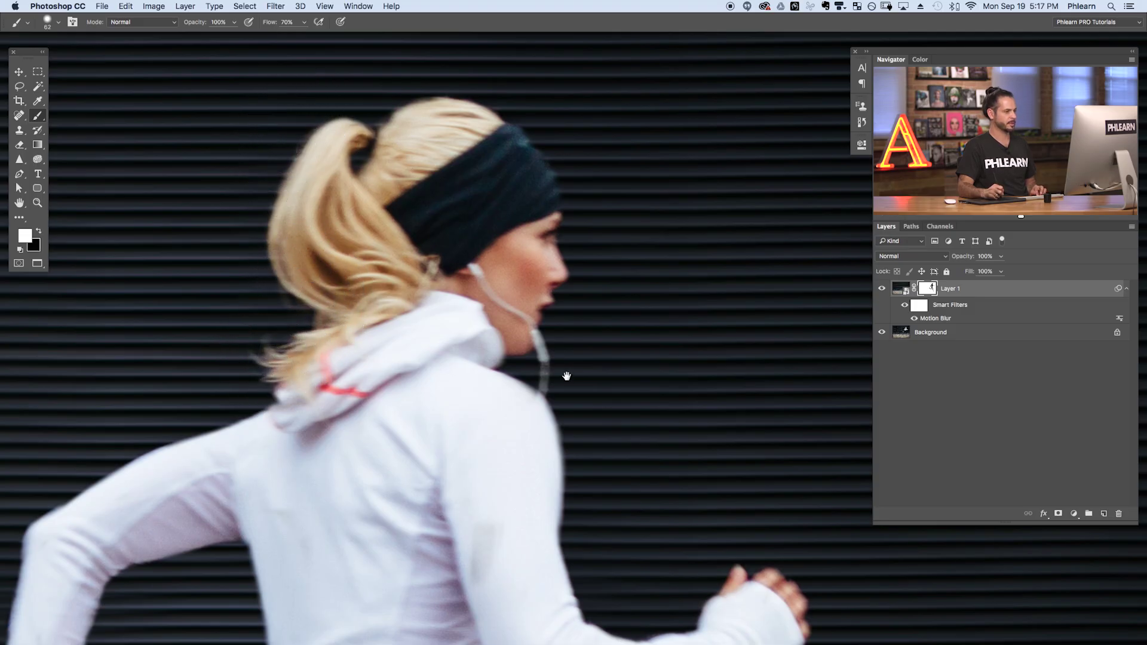
- Toggle Layer 1 off and on to check the mask edges around the runner's upper body against the original photo
alt+click(558, 380)
click(881, 289)
click(882, 291)
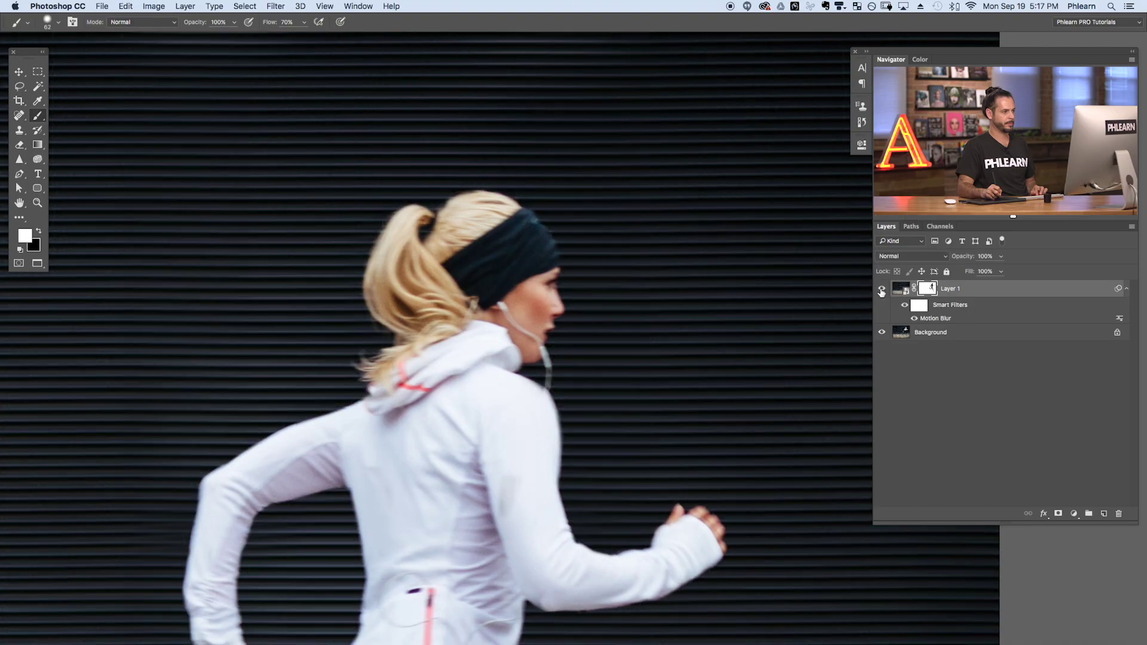
drag(583, 461, 576, 389)
drag(390, 290, 417, 361)
drag(845, 475, 777, 239)
click(882, 289)
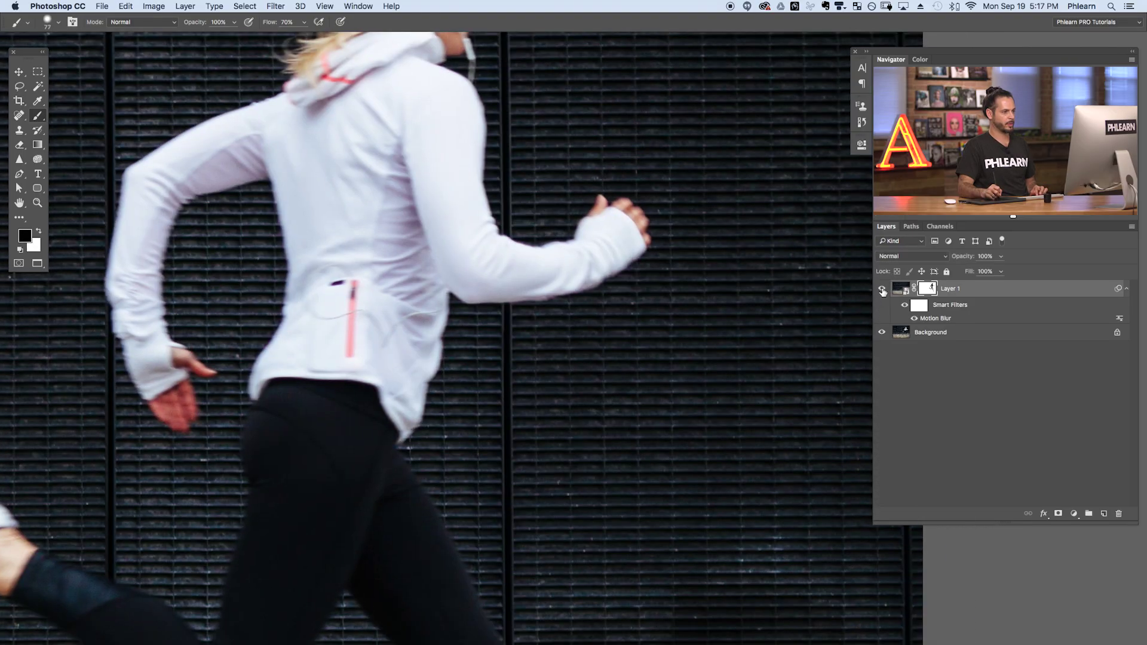
click(882, 289)
click(881, 290)
- Paint black on Layer 1's mask over the trailing hand and cuff to bring back their sharp edges
drag(497, 448, 564, 329)
key(x)
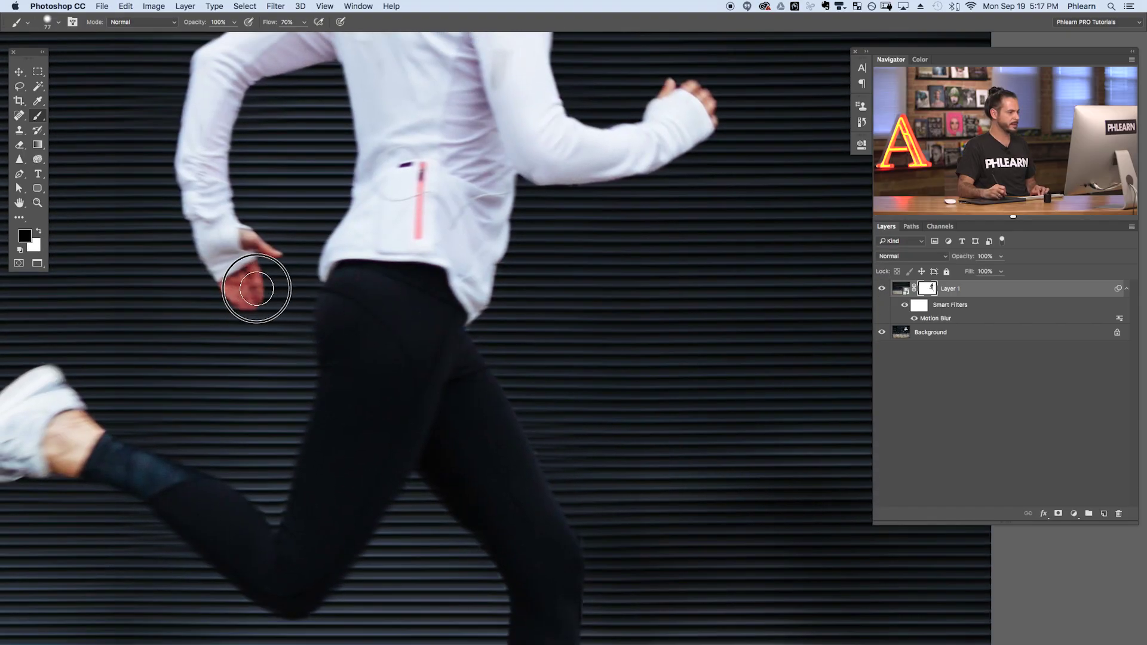
drag(240, 306, 246, 249)
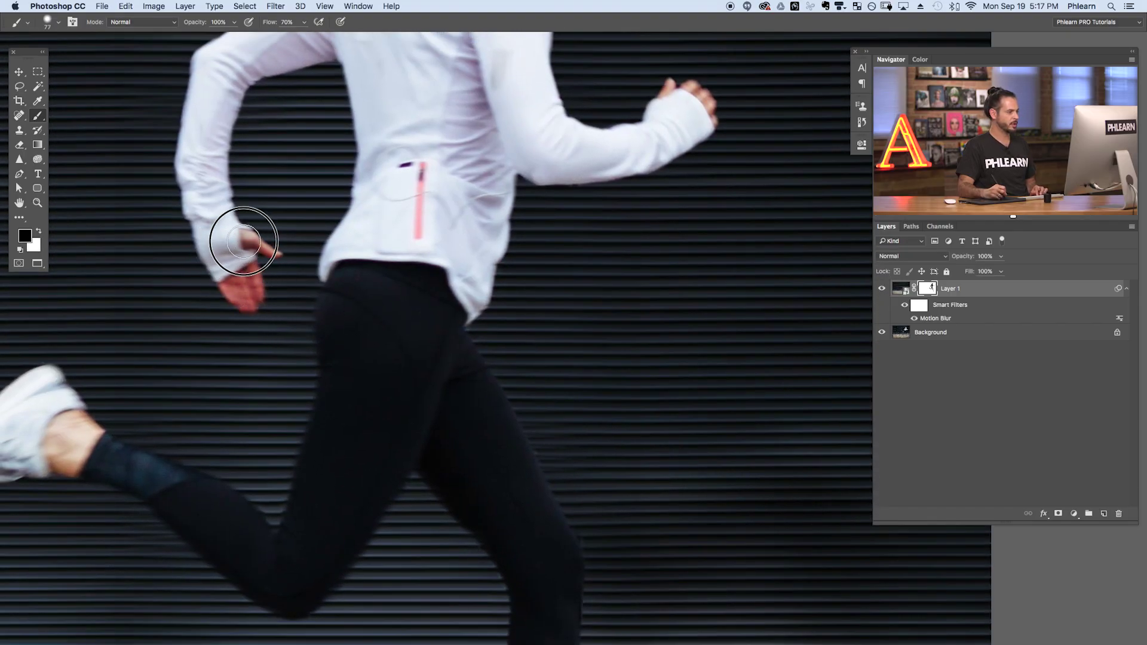
mouse_move(422, 354)
mouse_down()
mouse_move(357, 385)
mouse_move(438, 404)
mouse_move(635, 376)
mouse_move(642, 320)
mouse_up()
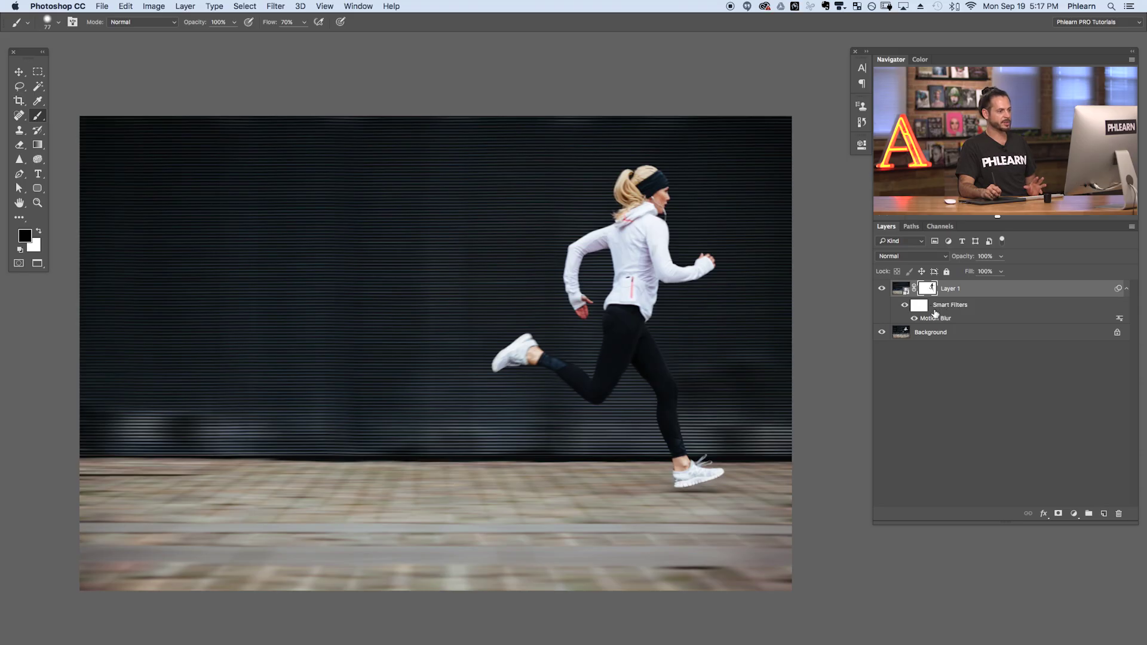
- Toggle the Motion Blur smart filter, try distances of 1844 and 688 pixels in its settings, and settle on 284 pixels
click(914, 319)
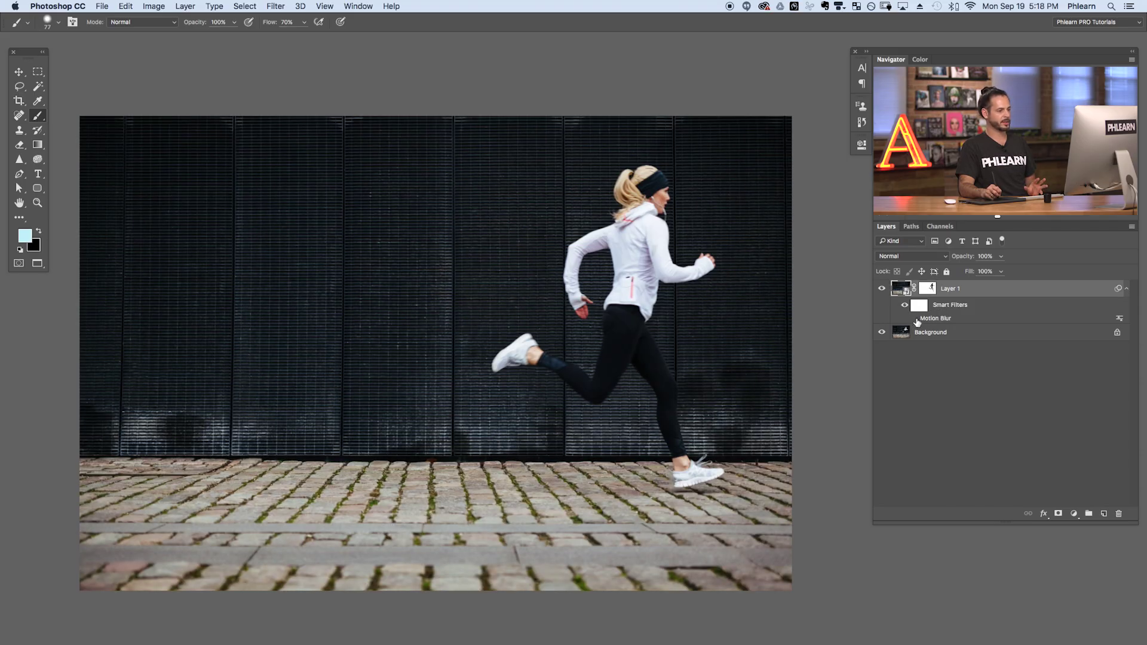
click(914, 319)
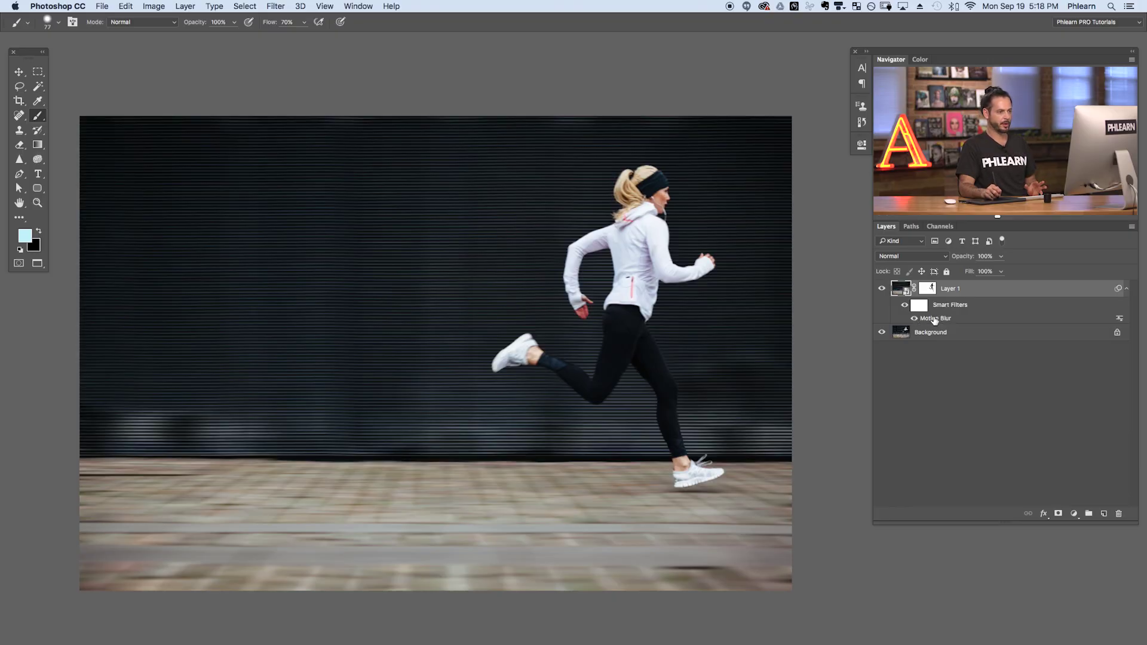
double_click(935, 320)
drag(293, 205, 322, 153)
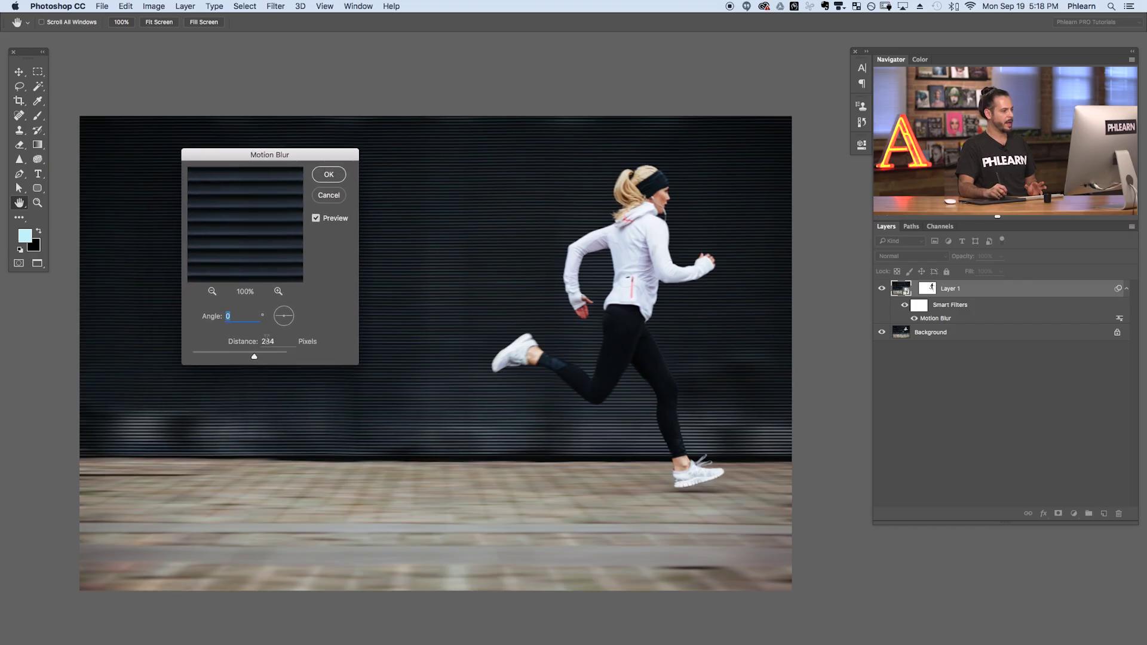
drag(260, 358, 277, 356)
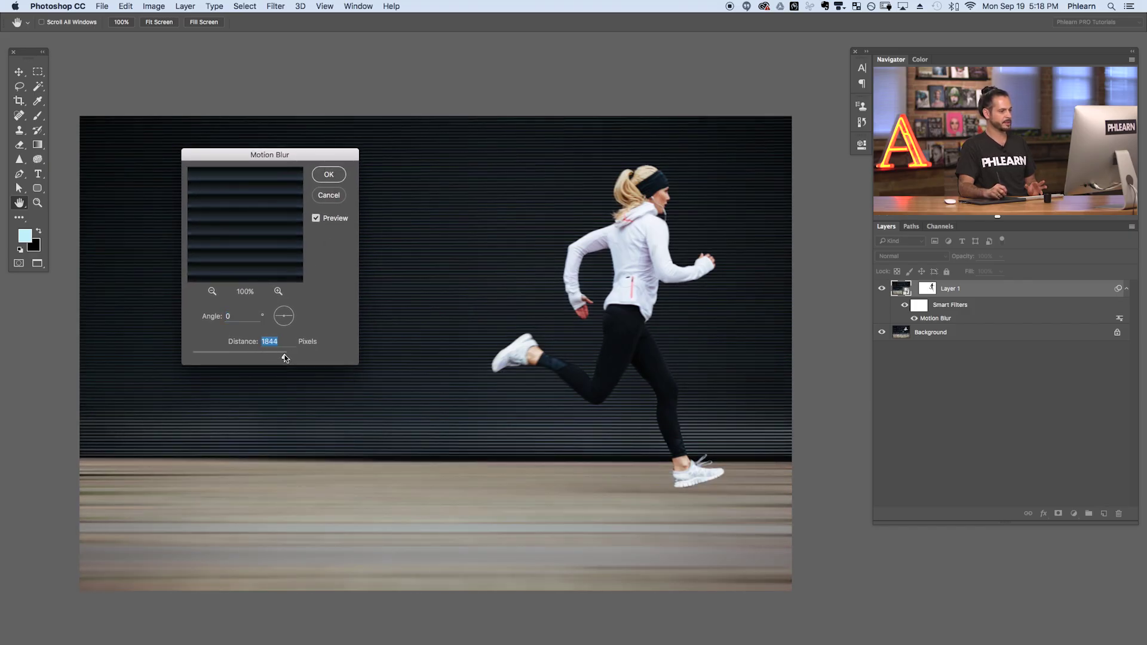
drag(273, 357, 228, 357)
drag(255, 357, 264, 357)
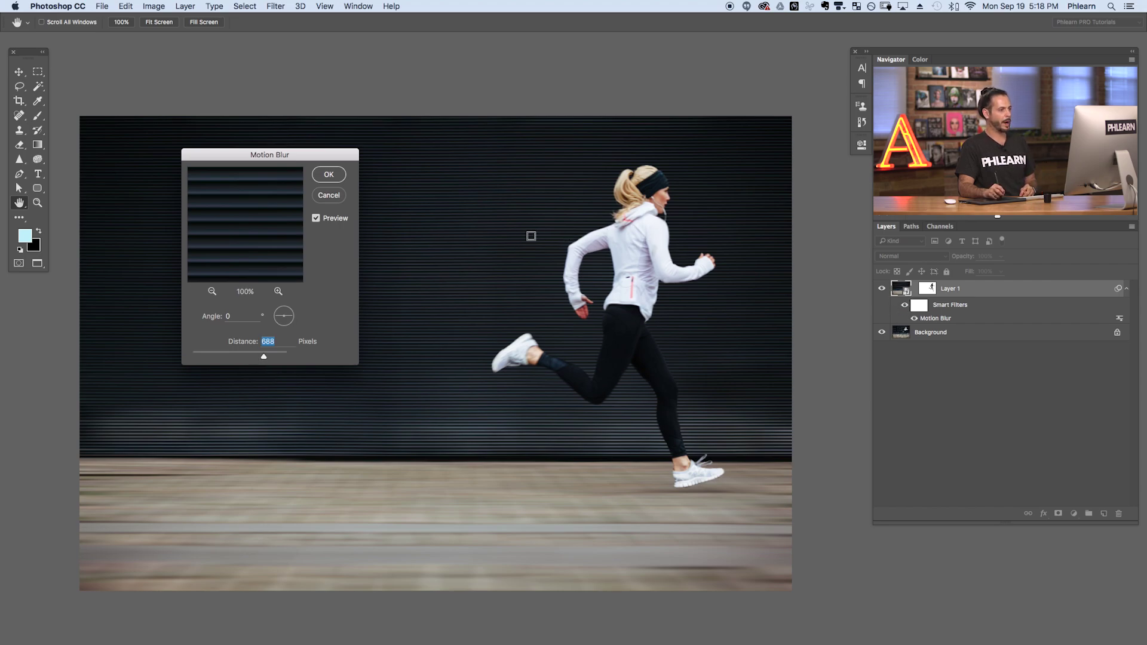
drag(256, 347, 254, 352)
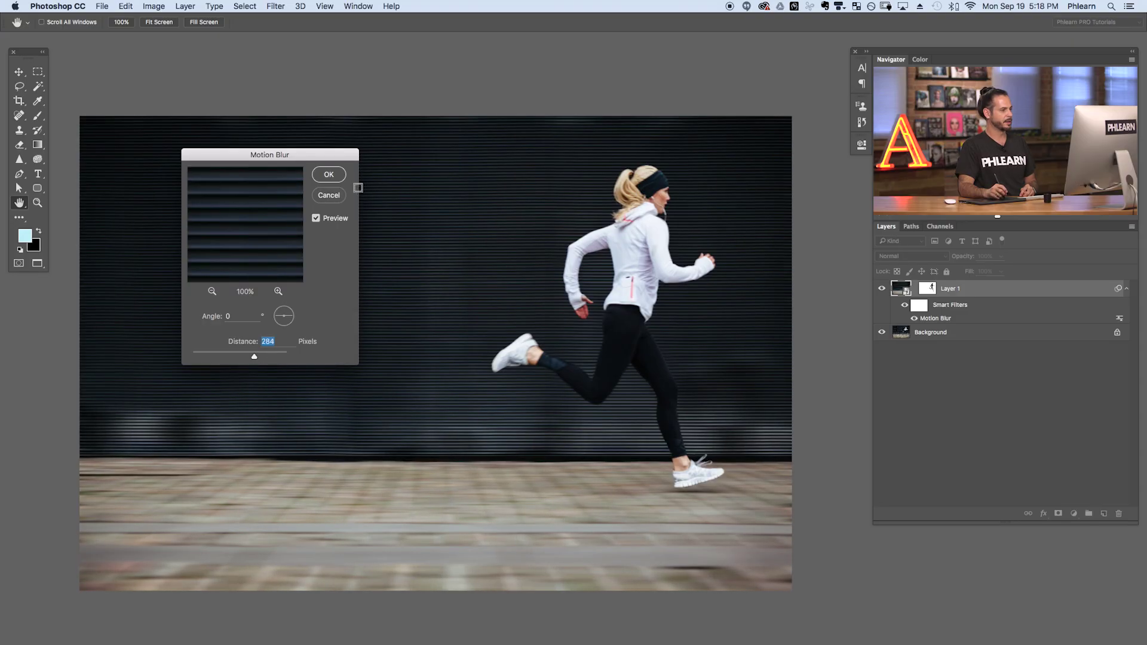
click(323, 180)
key(b)
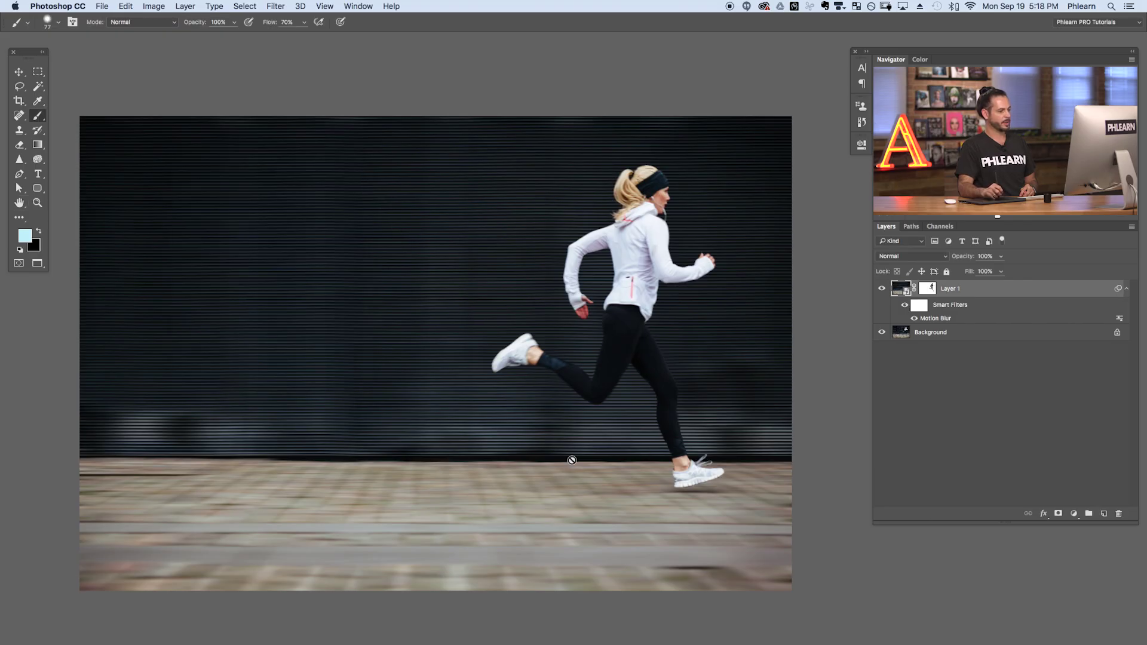
- Hide Layer 1, stamp the visible original onto a new layer above the Background, and apply the last Motion Blur to it
click(881, 290)
click(973, 332)
key(super+alt+shift+n)
key(super+alt+shift+e)
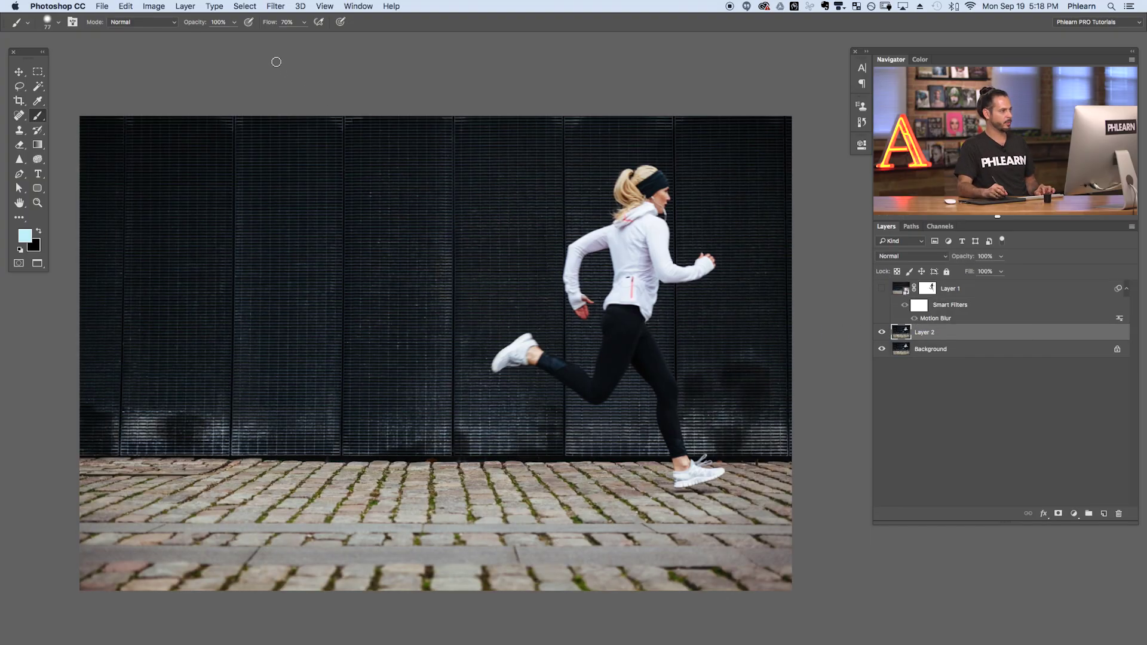
click(276, 7)
click(292, 21)
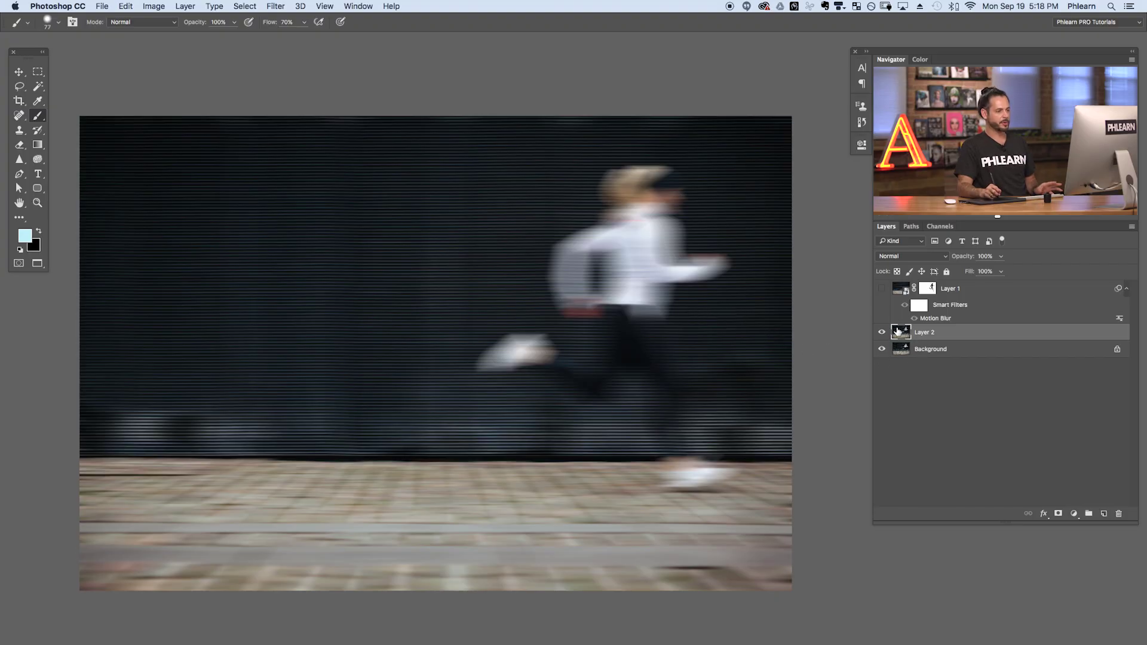
- Compare the directly blurred Layer 2 with the masked Layer 1 by switching their visibility
click(883, 290)
click(882, 332)
click(882, 289)
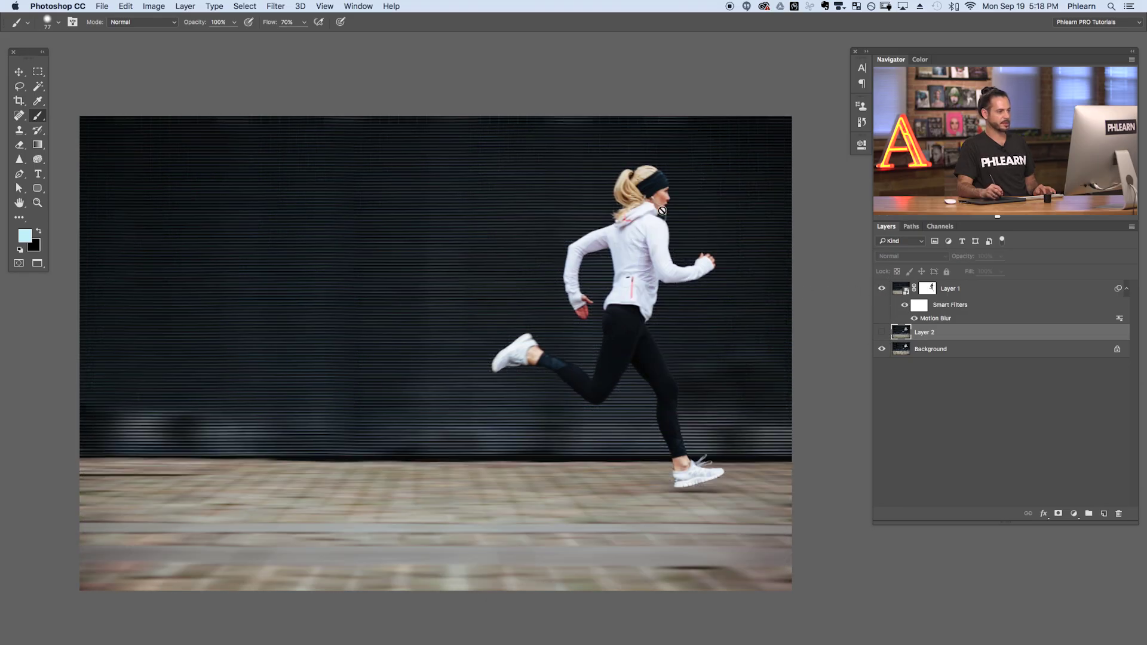
click(880, 290)
click(882, 332)
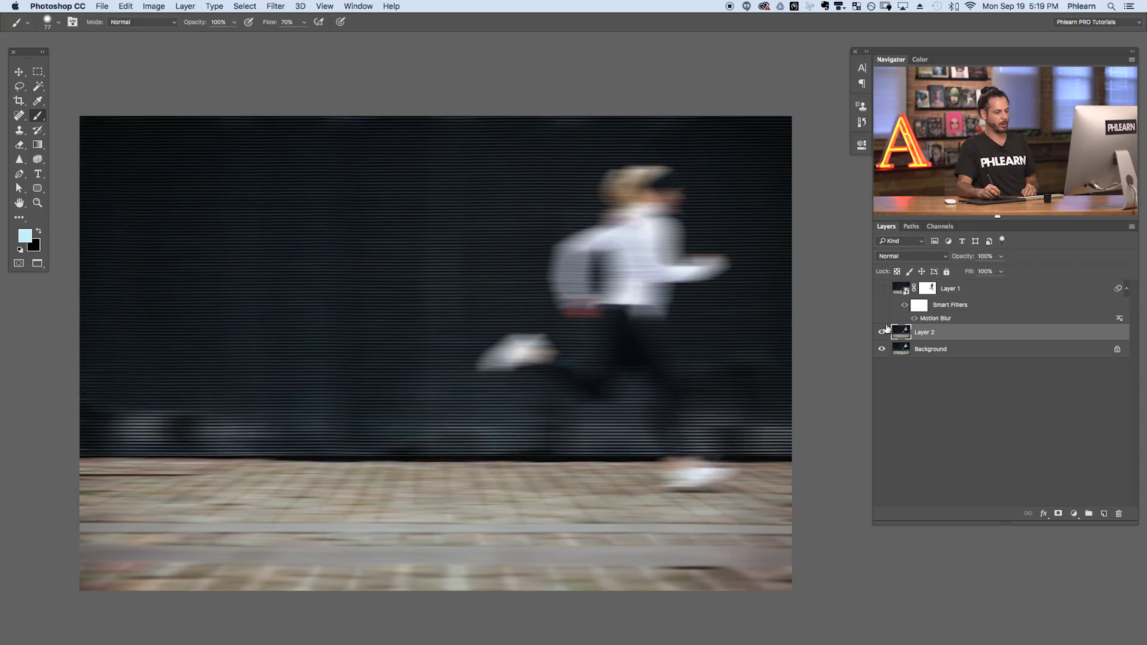
- Delete the directly blurred Layer 2 and show the masked Layer 1 again
key(Delete)
click(880, 288)
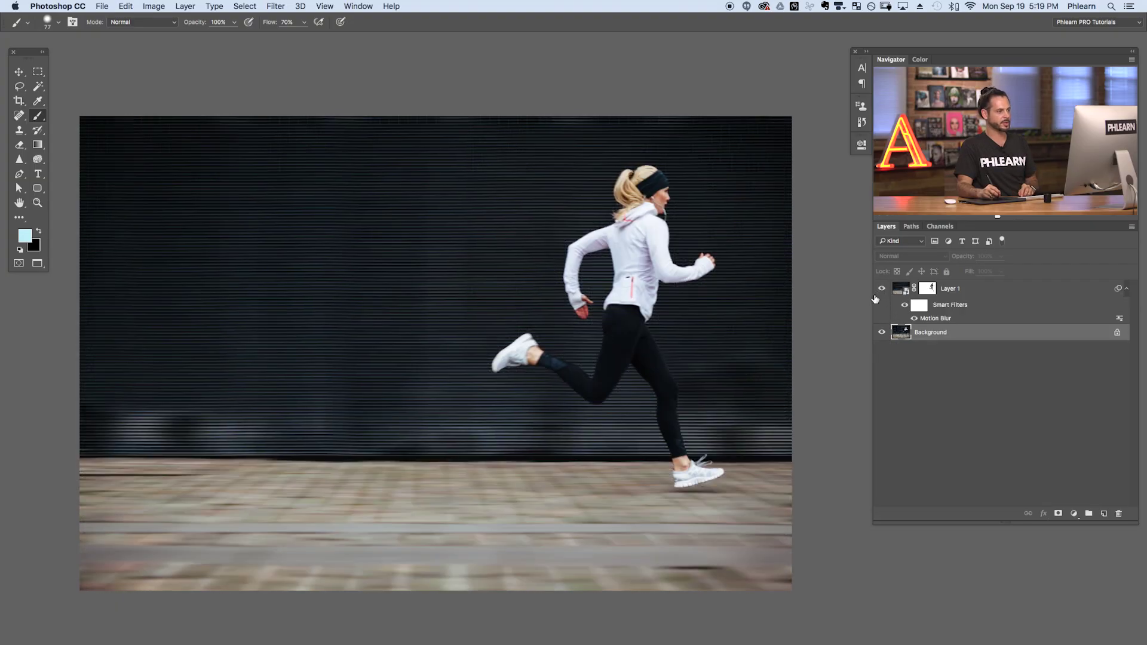
mouse_move(559, 493)
mouse_down()
mouse_move(586, 484)
mouse_move(574, 477)
mouse_up()
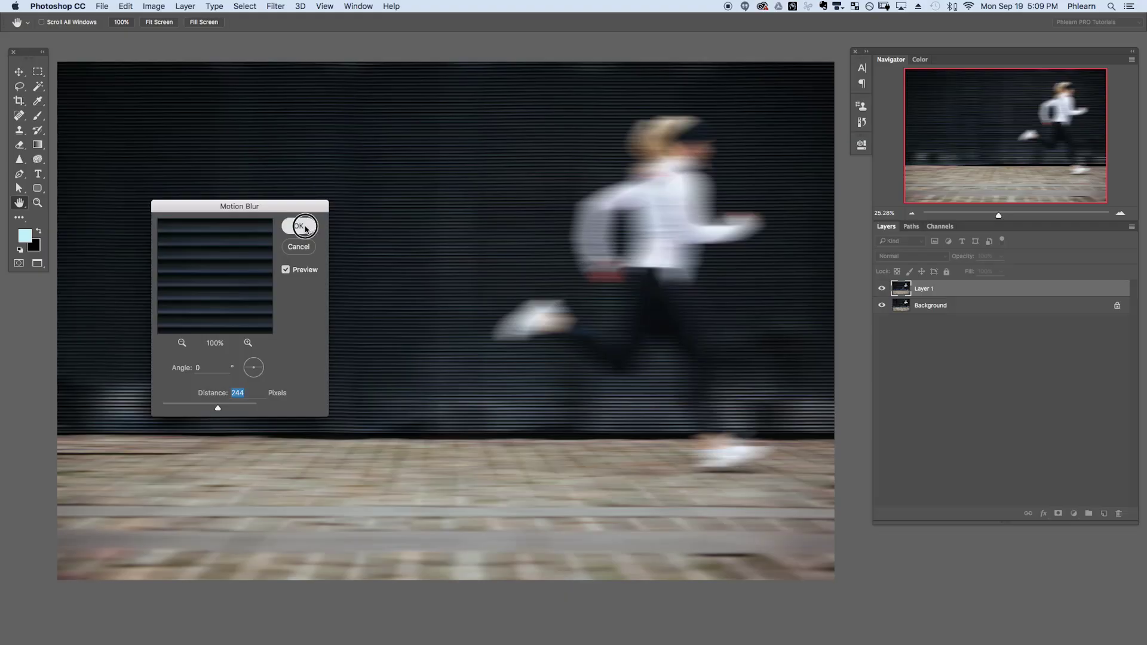
- Apply a 244-pixel Motion Blur at 0° to the layer with the runner and compare it with the original
click(300, 226)
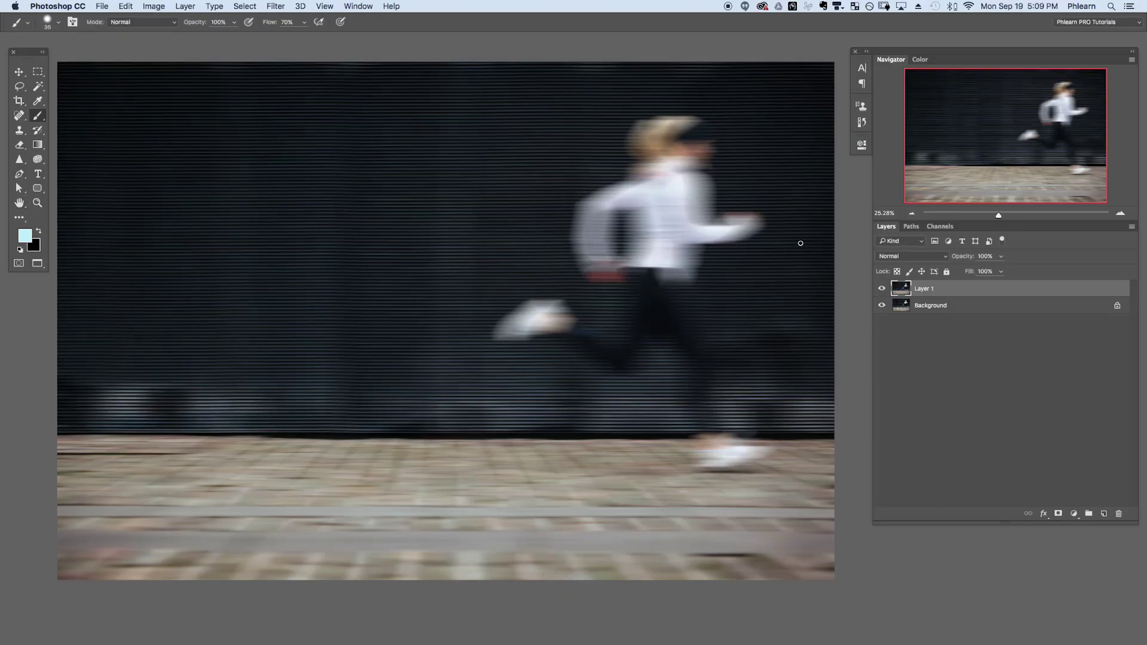
click(881, 288)
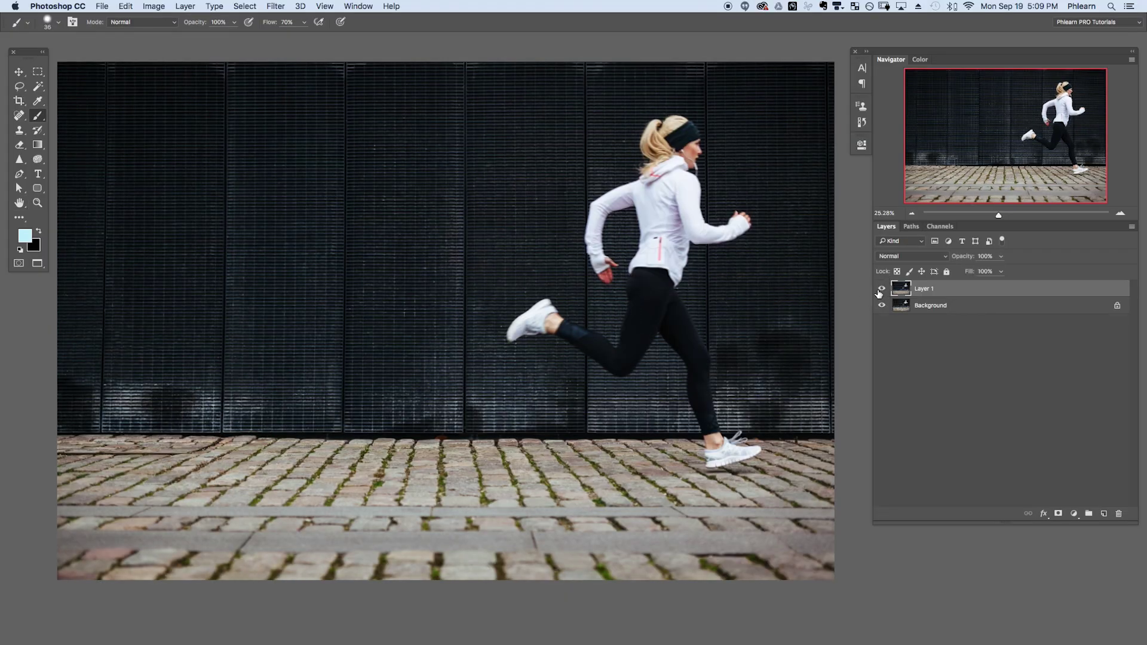
click(881, 288)
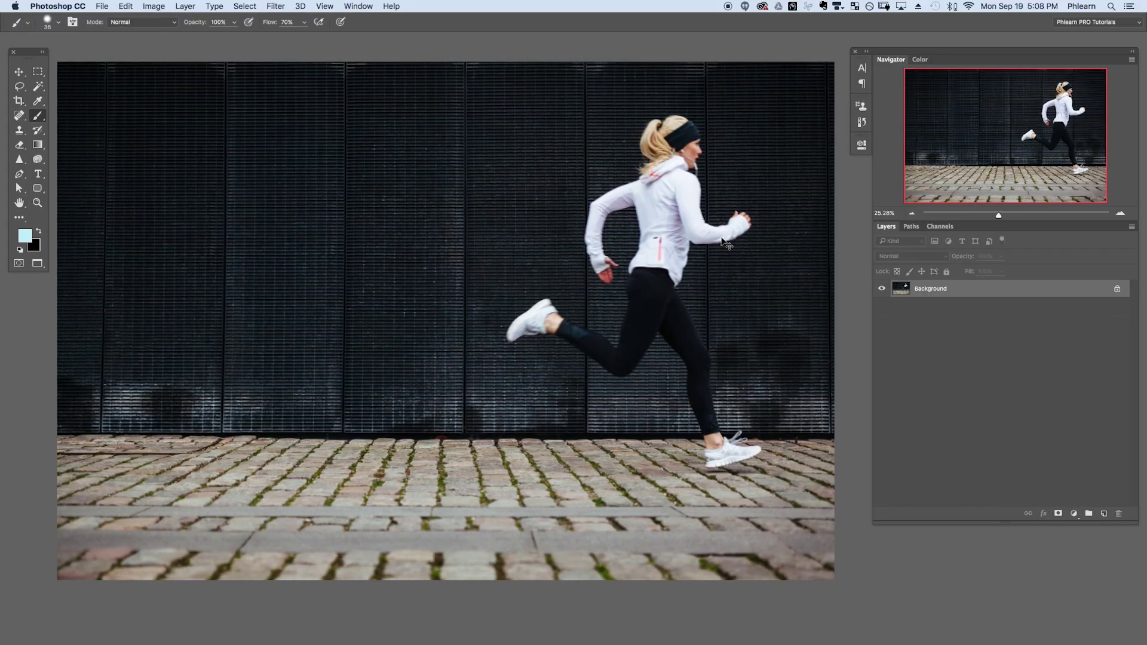
- Duplicate the Background layer and remove the whole runner from the copy with the Content-Aware Spot Healing Brush
key(super+j)
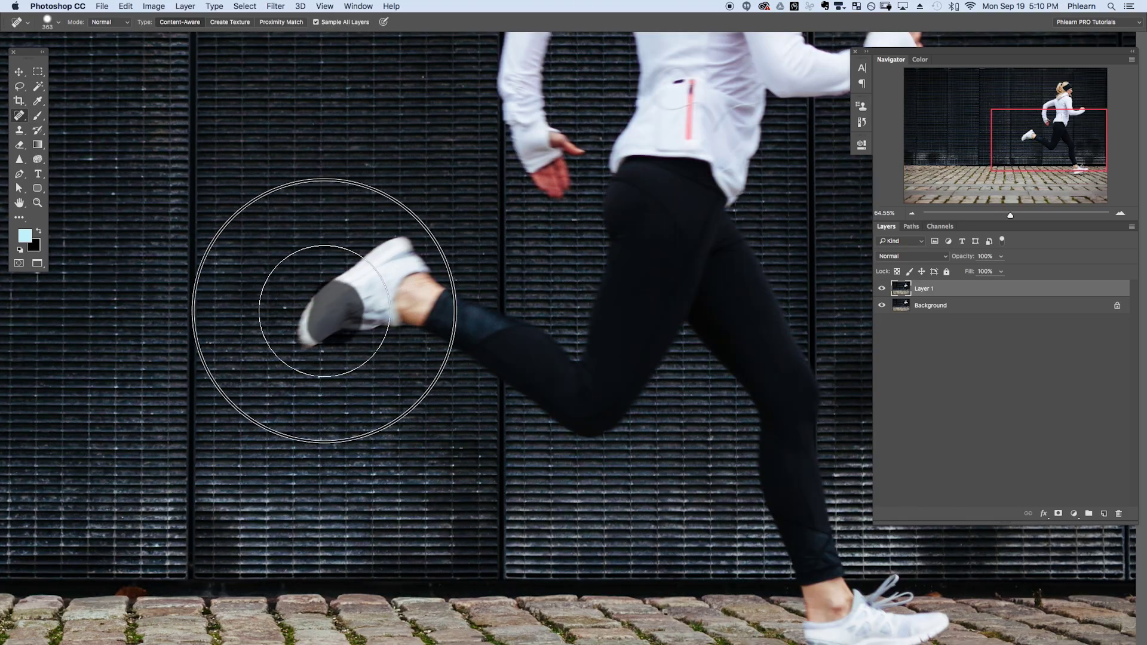
mouse_move(328, 299)
mouse_down()
mouse_move(389, 269)
mouse_move(500, 341)
mouse_move(402, 260)
mouse_up()
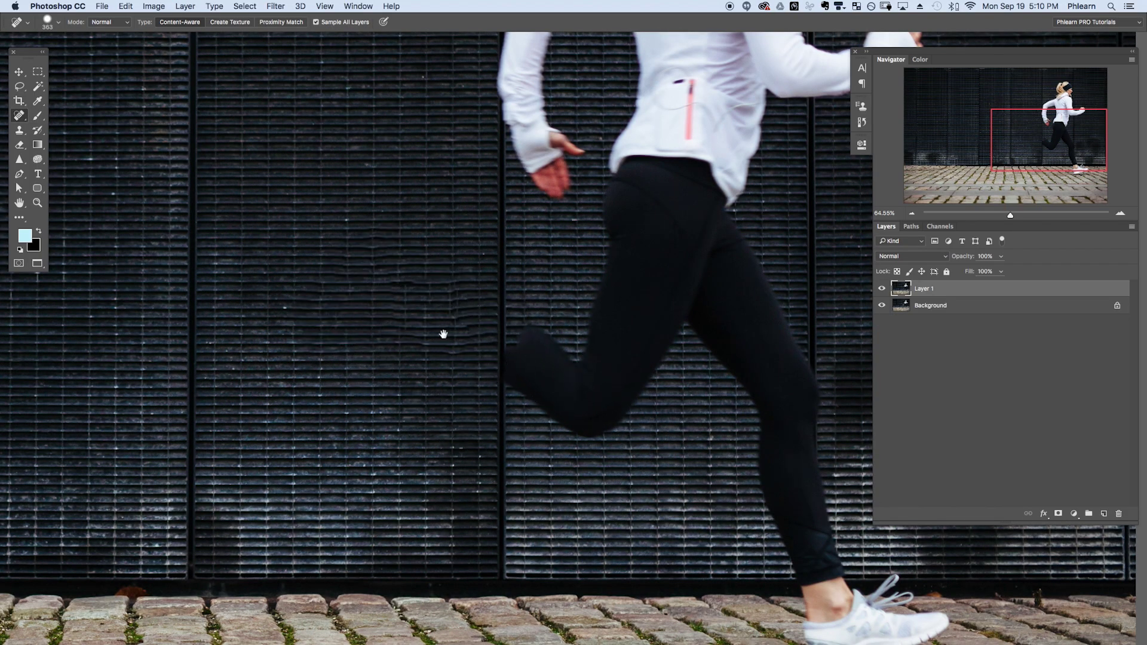
mouse_move(527, 387)
mouse_down()
mouse_move(589, 328)
mouse_move(651, 204)
mouse_move(711, 269)
mouse_up()
drag(674, 456, 539, 391)
mouse_move(663, 334)
mouse_down()
mouse_move(662, 425)
mouse_move(696, 543)
mouse_up()
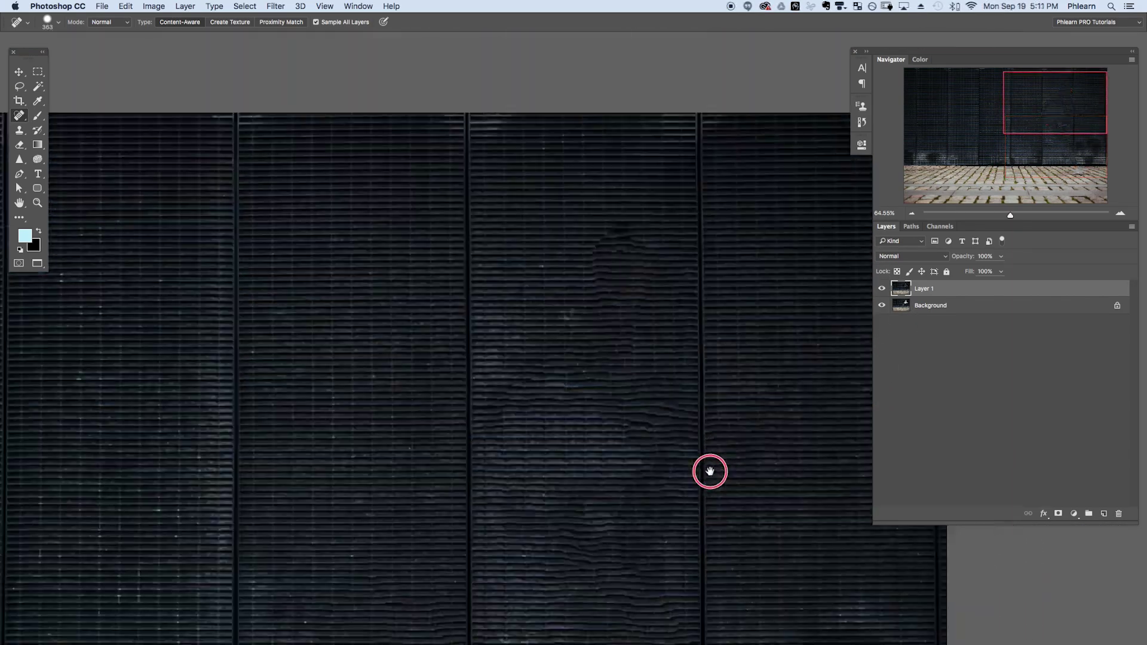
drag(710, 471, 655, 364)
- Convert the runner-free Layer 1 to a Smart Object
right_click(954, 292)
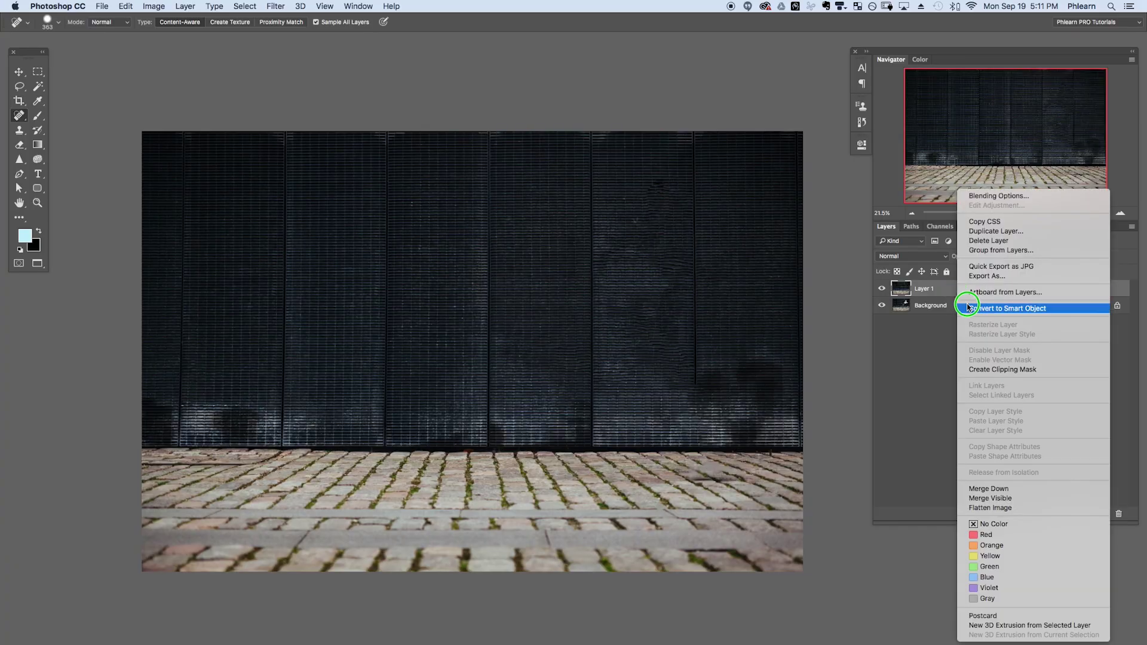
click(973, 310)
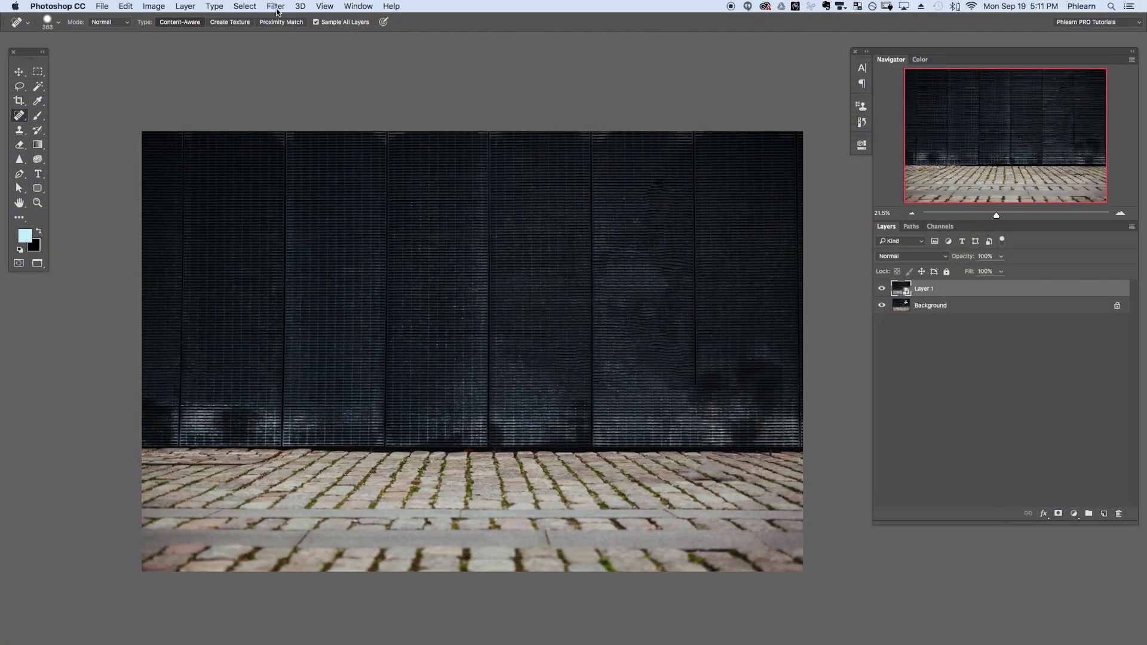
- Try a Path Blur on the Smart Object with one diagonal path and one curved, nearly vertical path at 50% speed
click(277, 7)
mouse_move(294, 141)
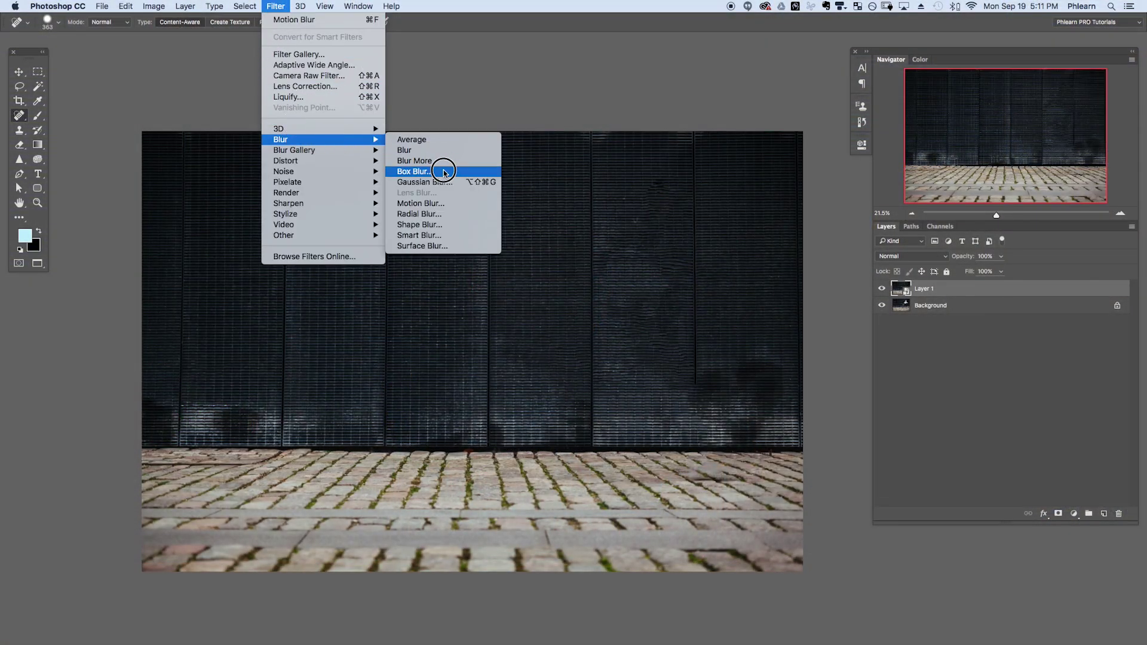
click(448, 204)
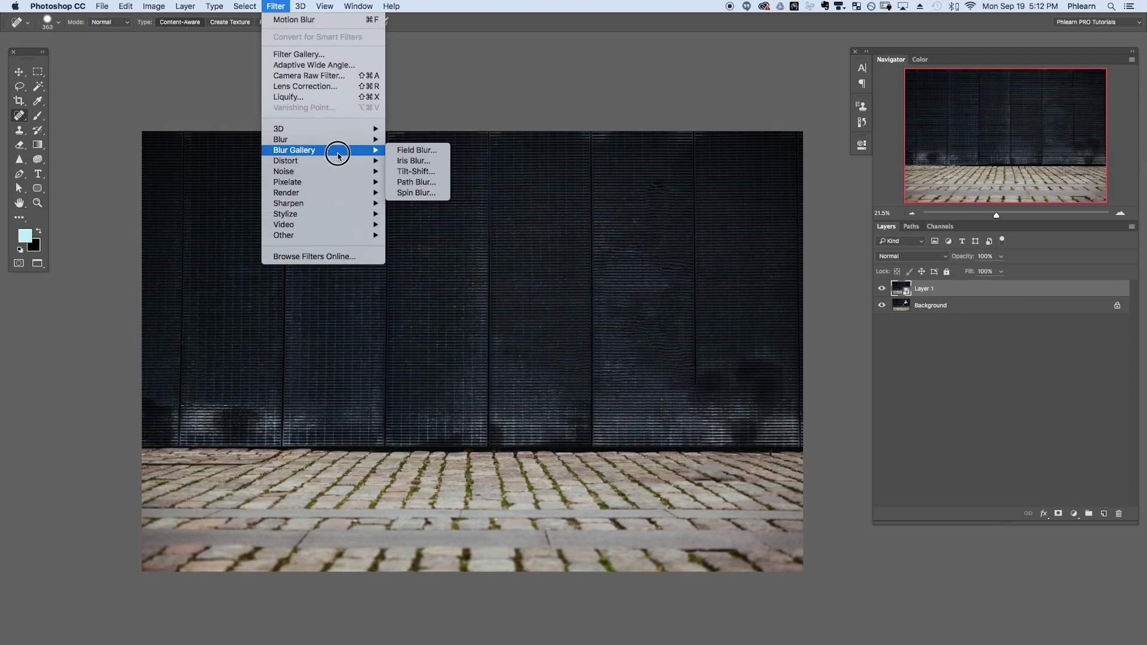
click(416, 181)
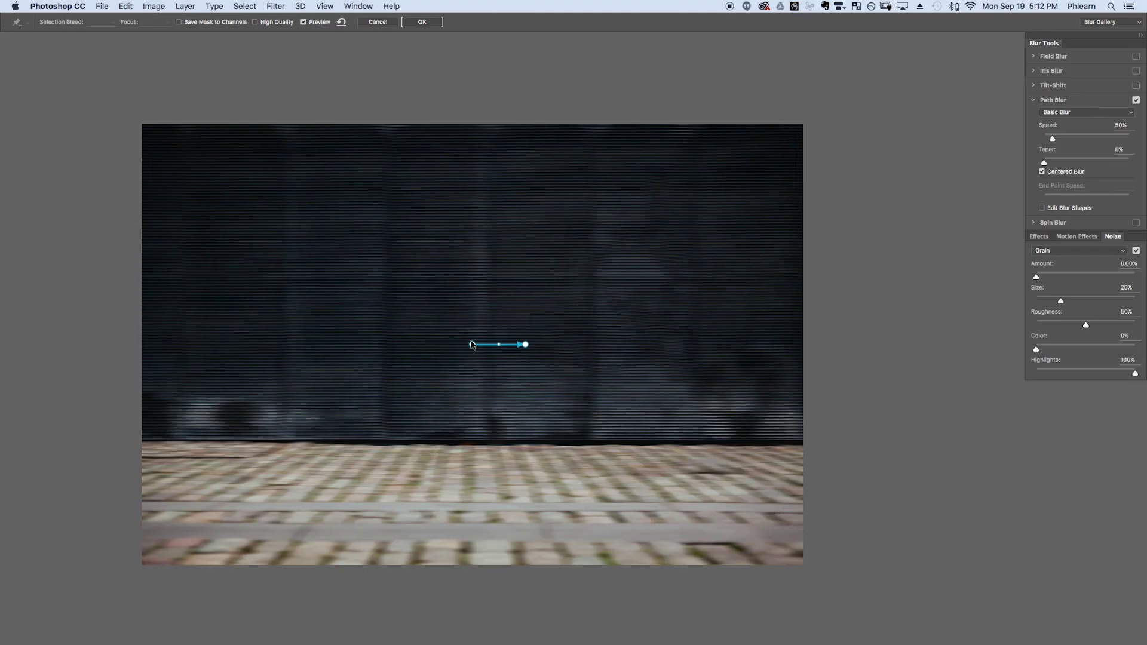
drag(471, 344, 297, 484)
drag(297, 484, 259, 506)
click(596, 214)
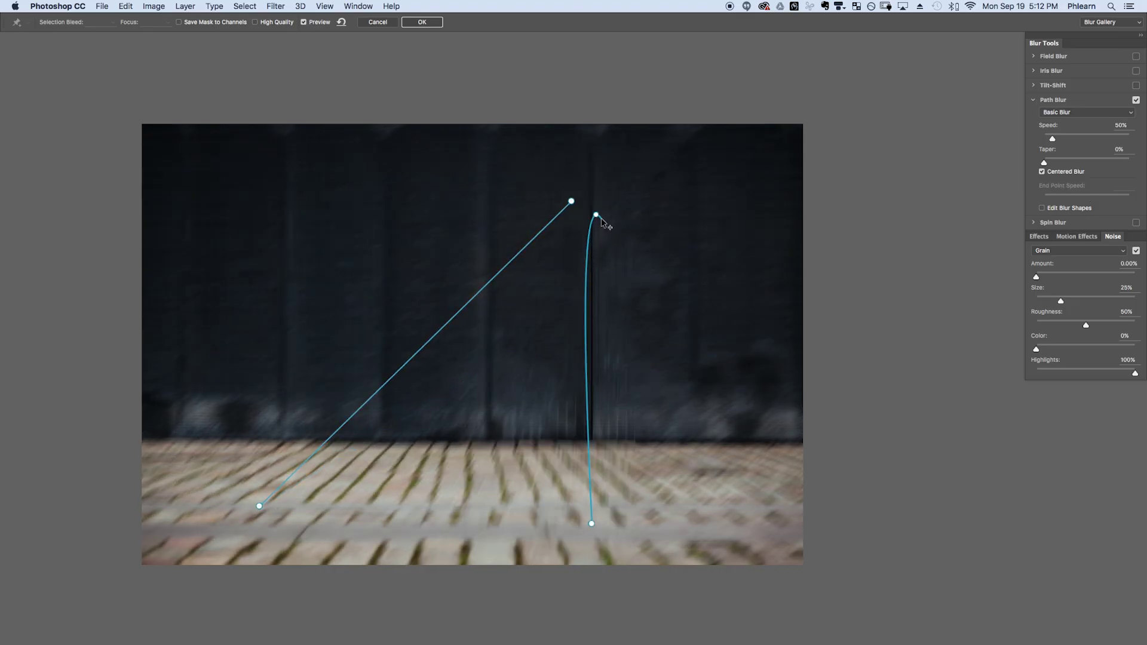
click(596, 197)
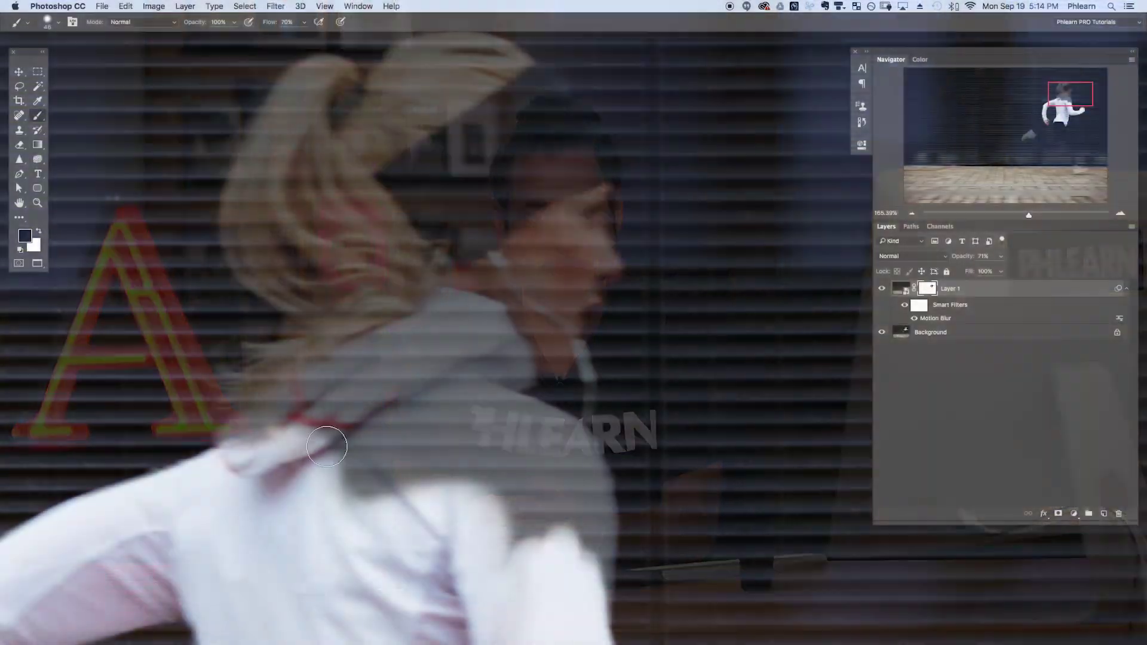
- Paint black on Layer 1's mask with a soft brush at 70% flow to reveal the runner's hoodie, legs, ankle and front shoe
mouse_move(233, 427)
mouse_down()
mouse_move(256, 384)
mouse_move(376, 323)
mouse_move(376, 466)
mouse_move(471, 410)
mouse_move(568, 479)
mouse_up()
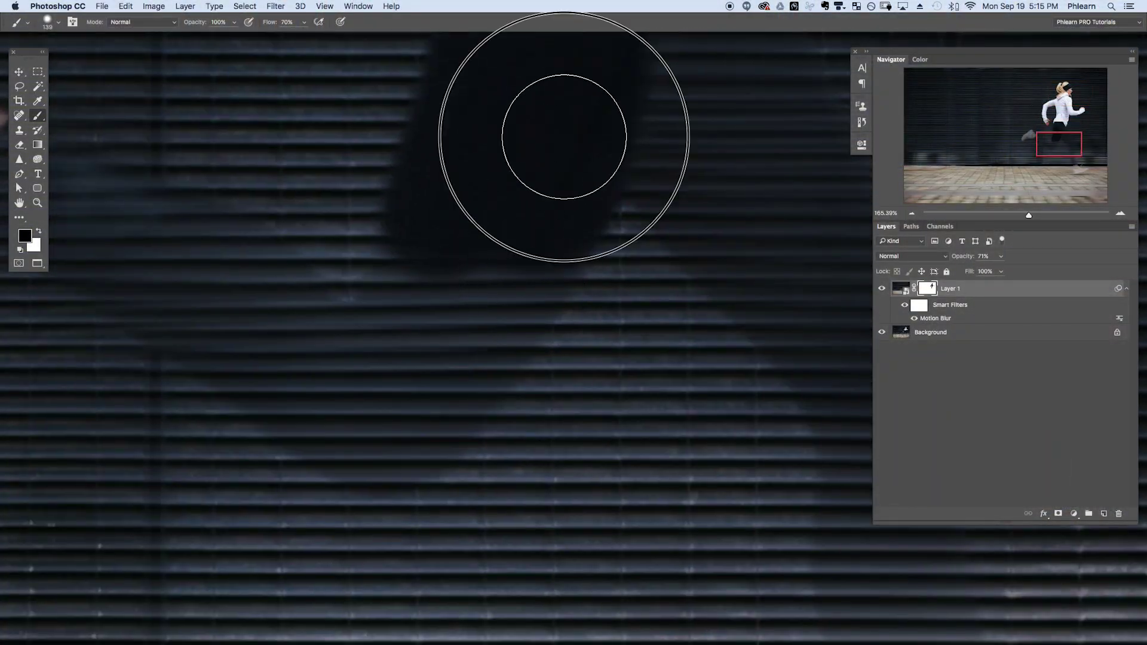
mouse_move(564, 127)
mouse_down()
mouse_move(431, 359)
mouse_move(440, 410)
mouse_move(397, 364)
mouse_move(325, 392)
mouse_up()
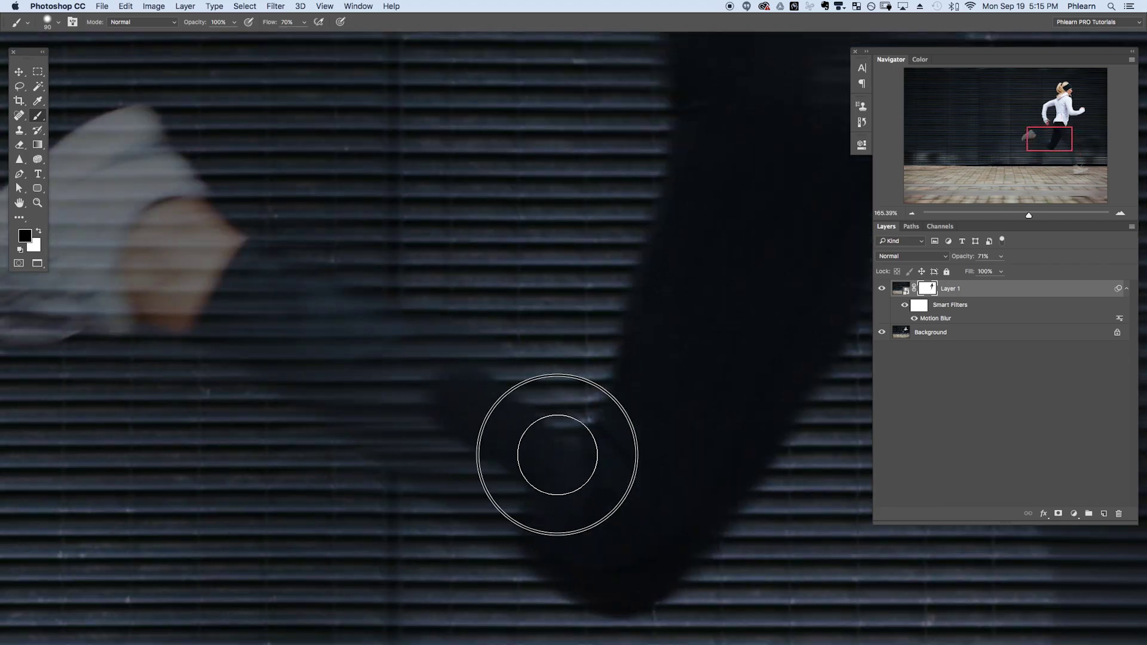
mouse_move(545, 454)
mouse_down()
mouse_move(442, 448)
mouse_move(546, 492)
mouse_up()
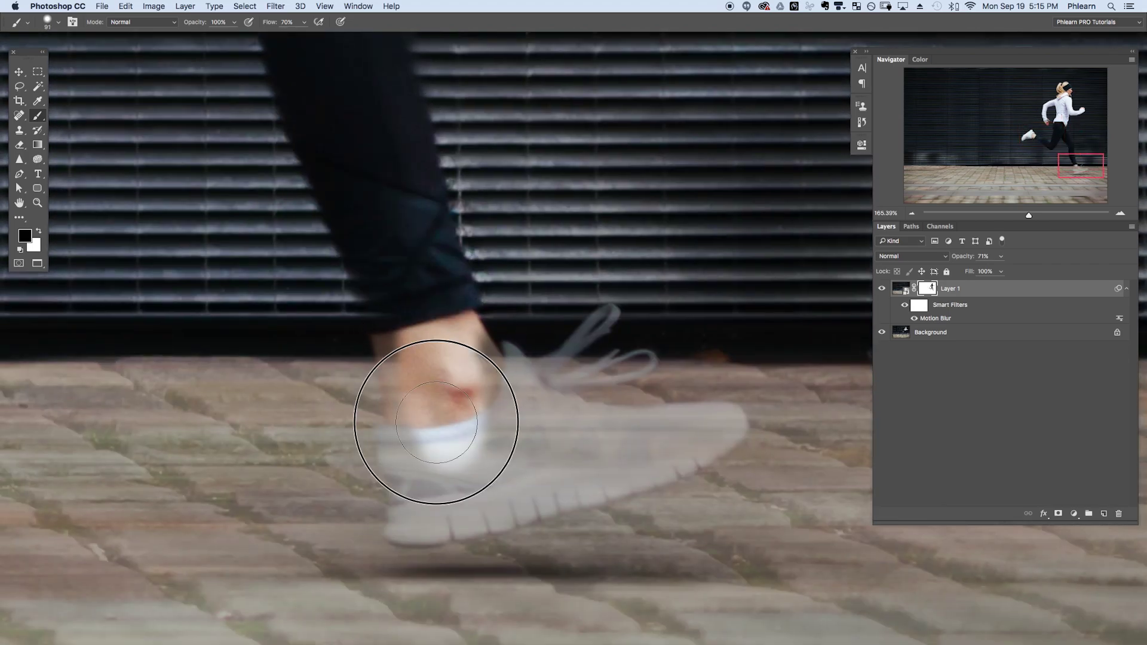
mouse_move(433, 409)
mouse_down()
mouse_move(401, 342)
mouse_move(419, 408)
mouse_move(388, 406)
mouse_up()
drag(392, 358, 397, 419)
drag(448, 524, 678, 436)
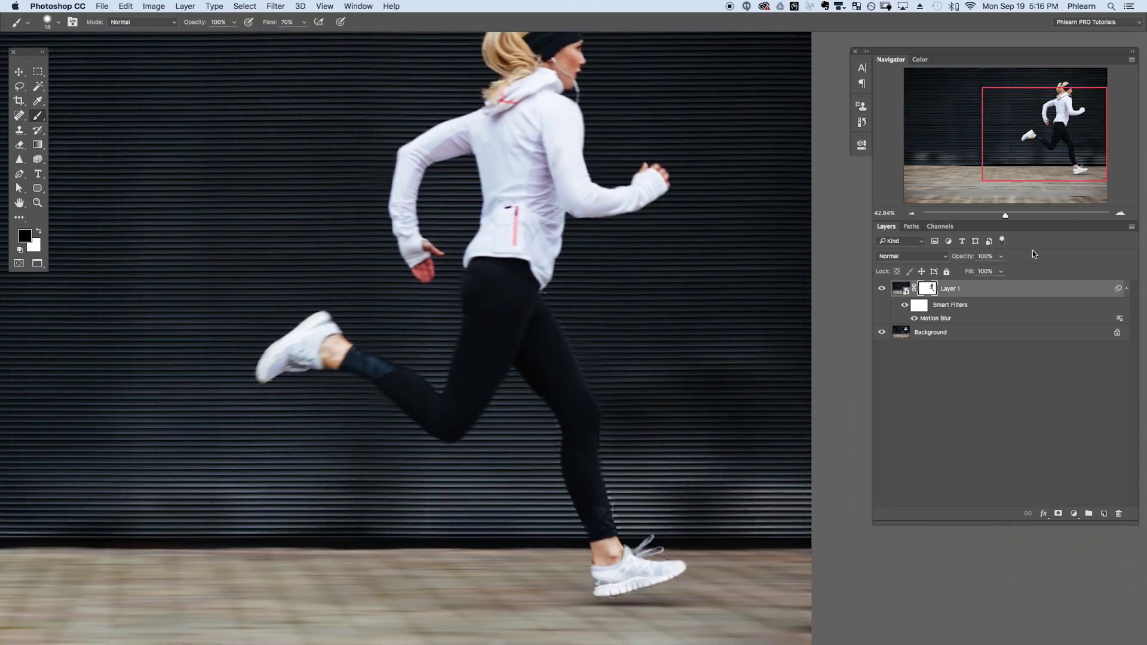
- Switch the mask brush to white for cleaning up the background edge along the runner's front leg
scroll(691, 392, down, 5)
key(x)
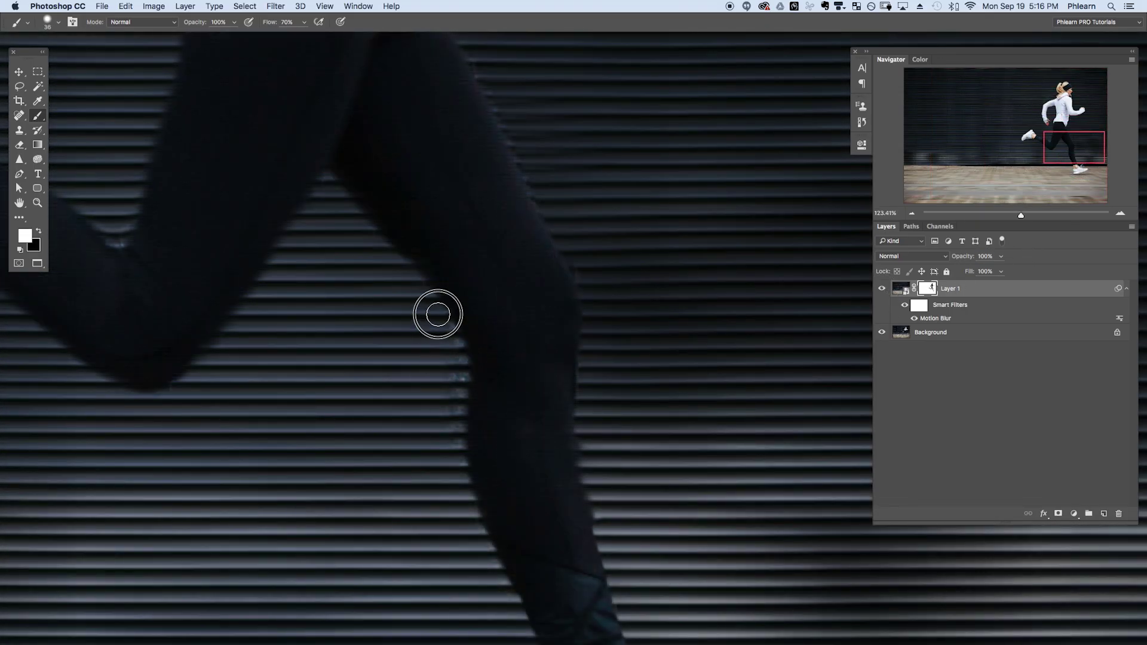
scroll(452, 369, up, 3)
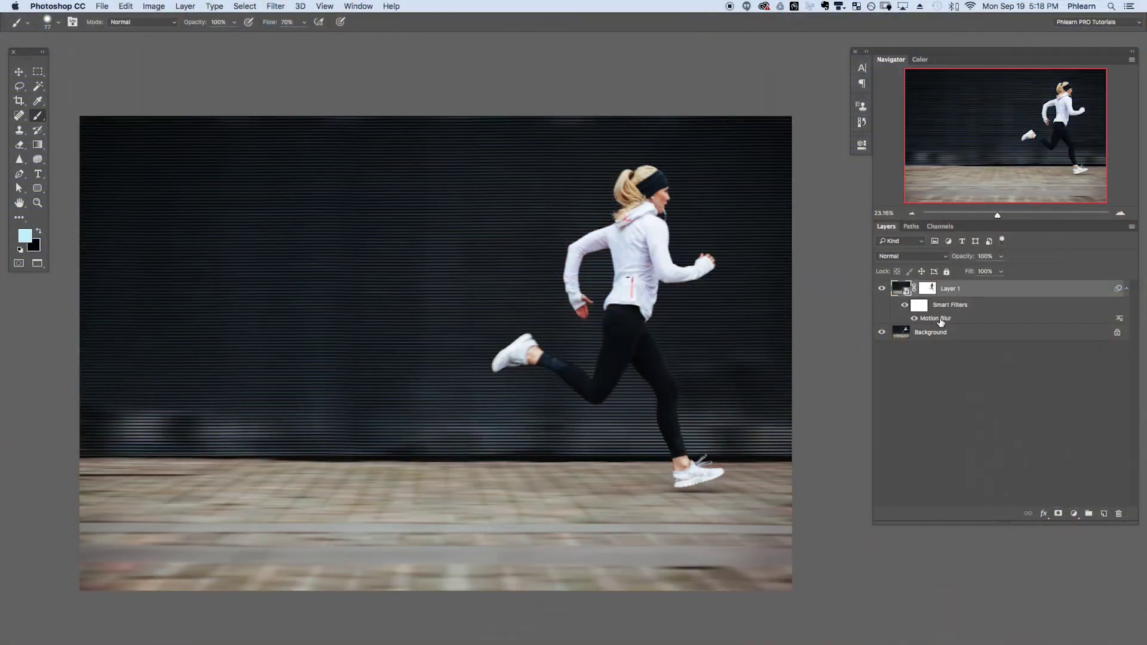
- Edit Layer 1's Motion Blur smart filter, keeping the angle at 0° and setting the distance to 500 pixels
double_click(941, 319)
drag(303, 204, 333, 147)
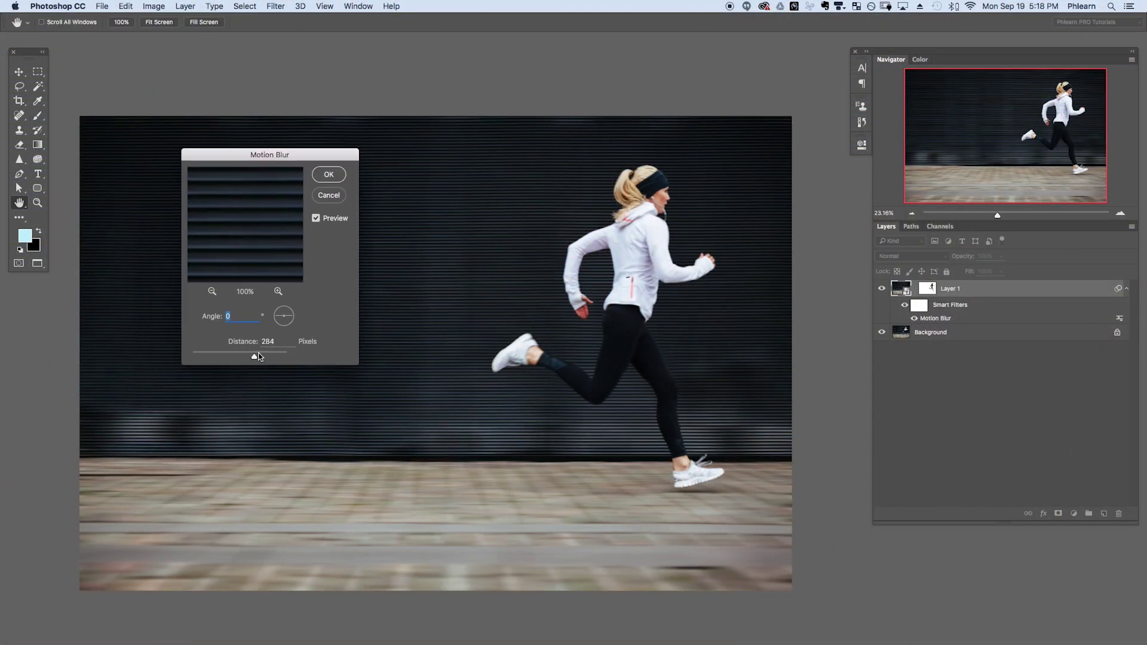
mouse_move(264, 358)
mouse_down()
mouse_move(278, 357)
mouse_move(241, 354)
mouse_move(261, 356)
mouse_up()
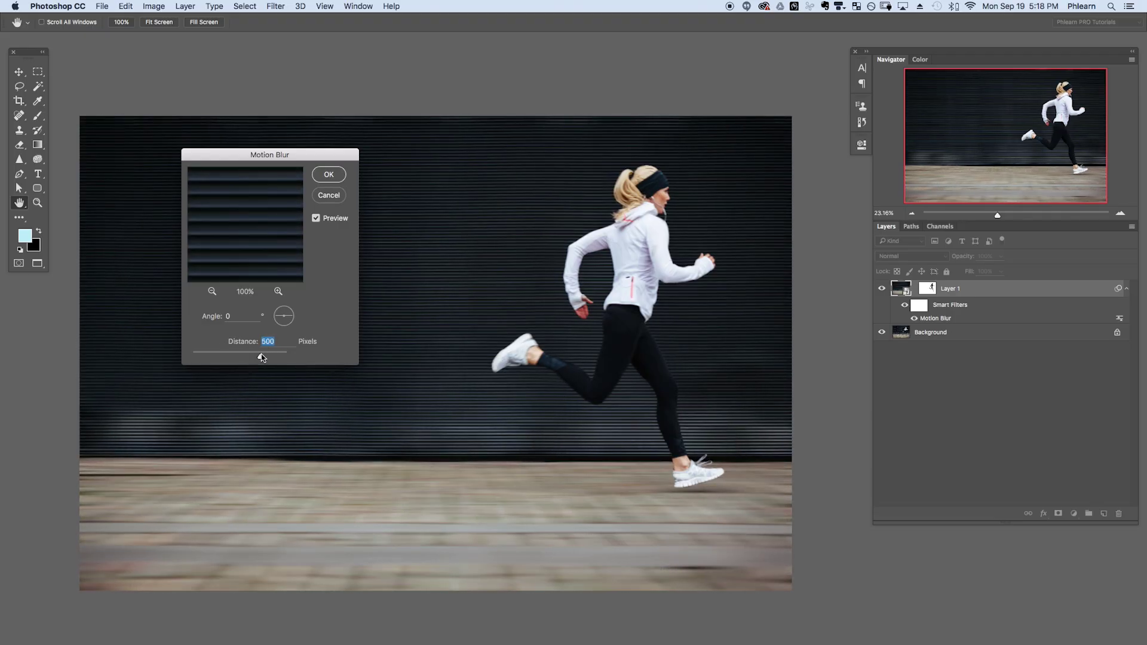